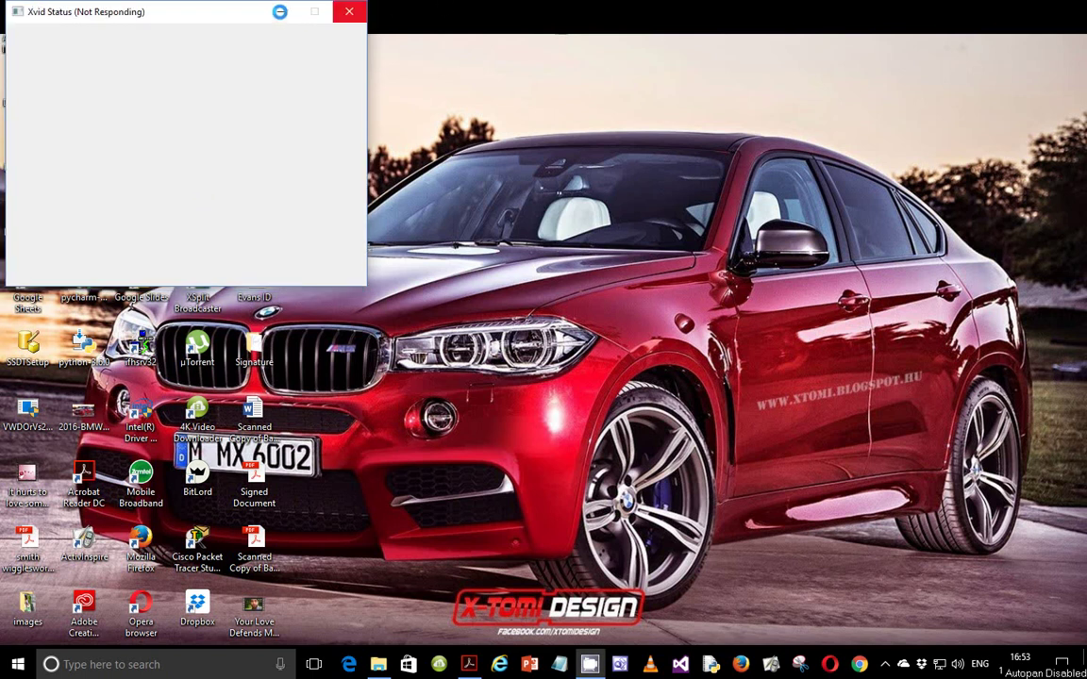
- Close the Xvid Status window and restore the 0417_s17_qp_21.pdf exam paper in Acrobat Reader
click(279, 11)
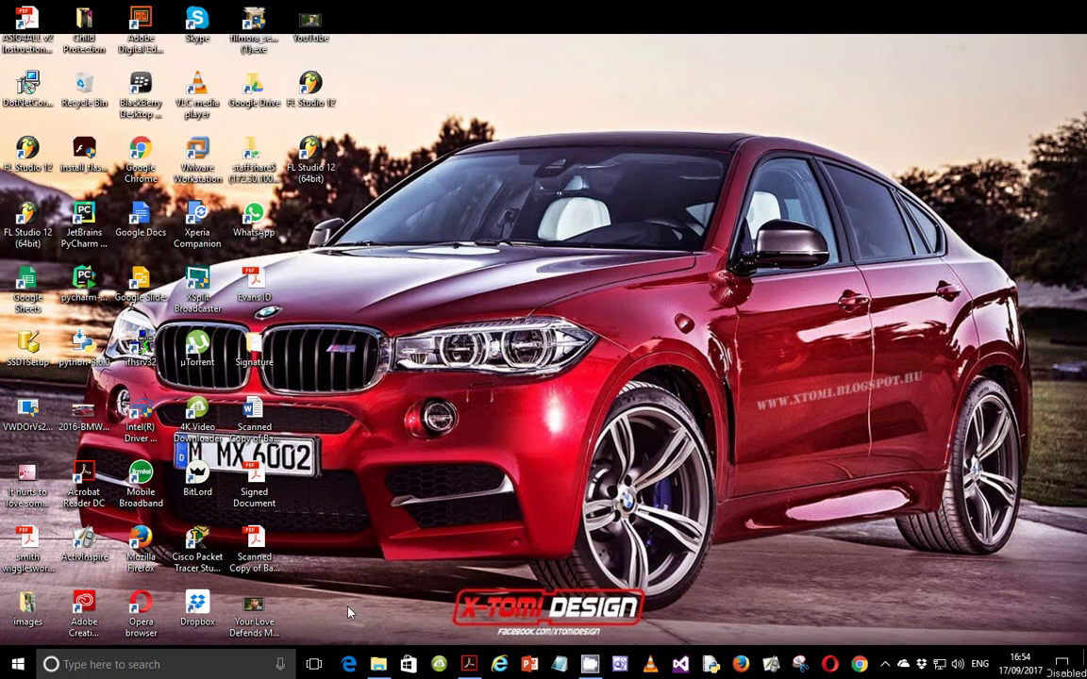
click(470, 666)
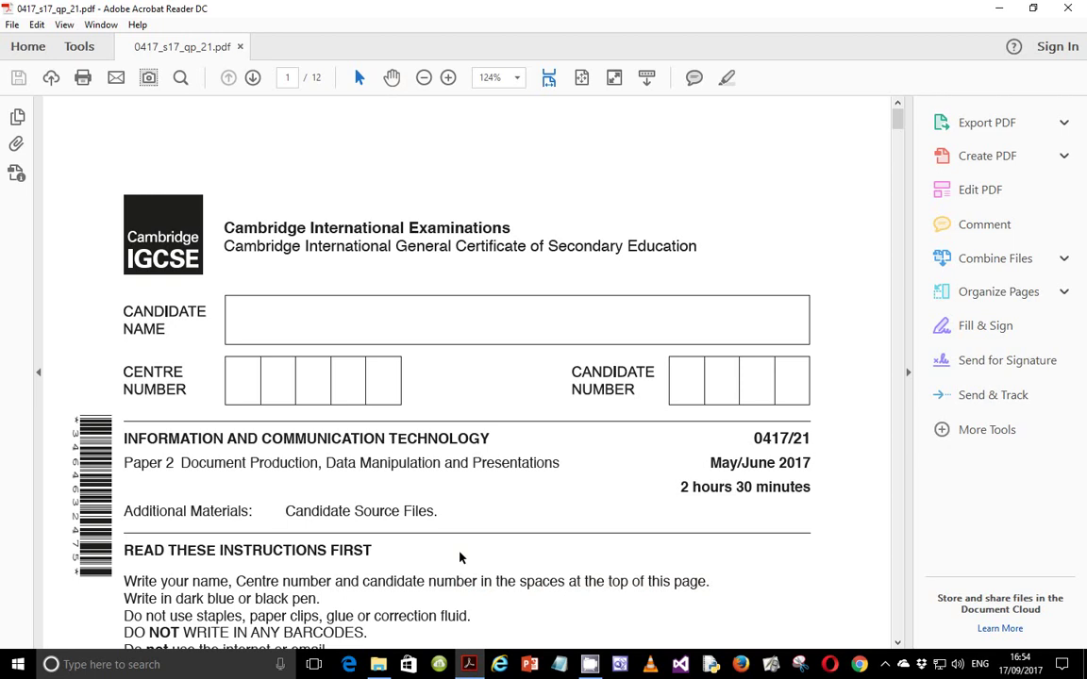
- On page 2, highlight the Task 1 candidate number requirement and the words Evidence Document
scroll(474, 530, down, 15)
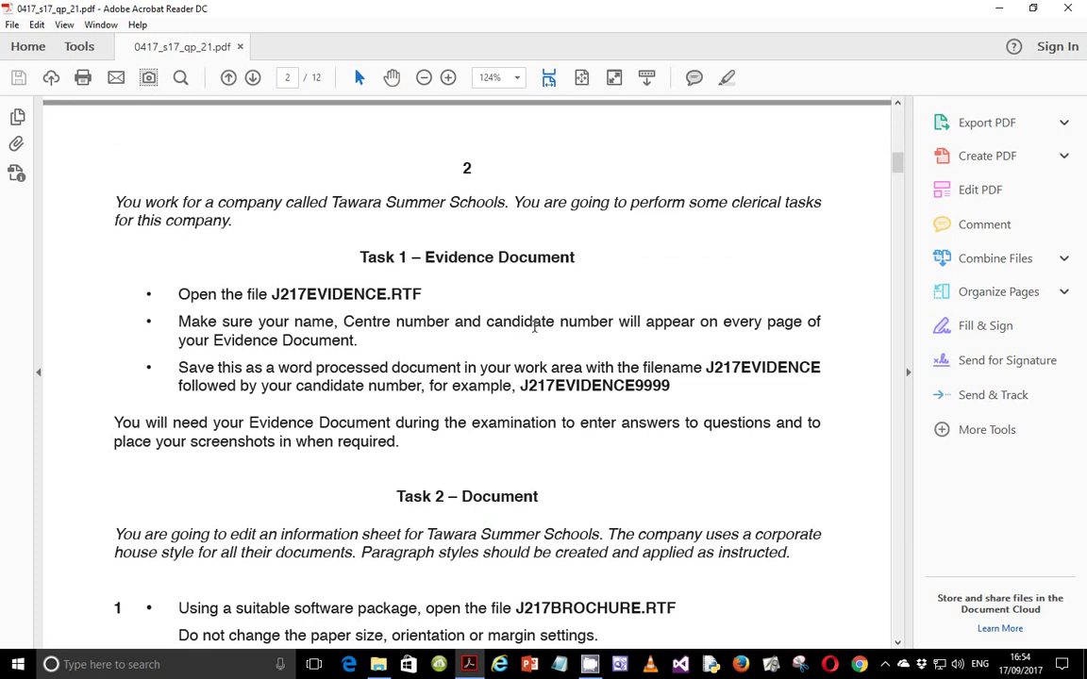
drag(486, 321, 640, 323)
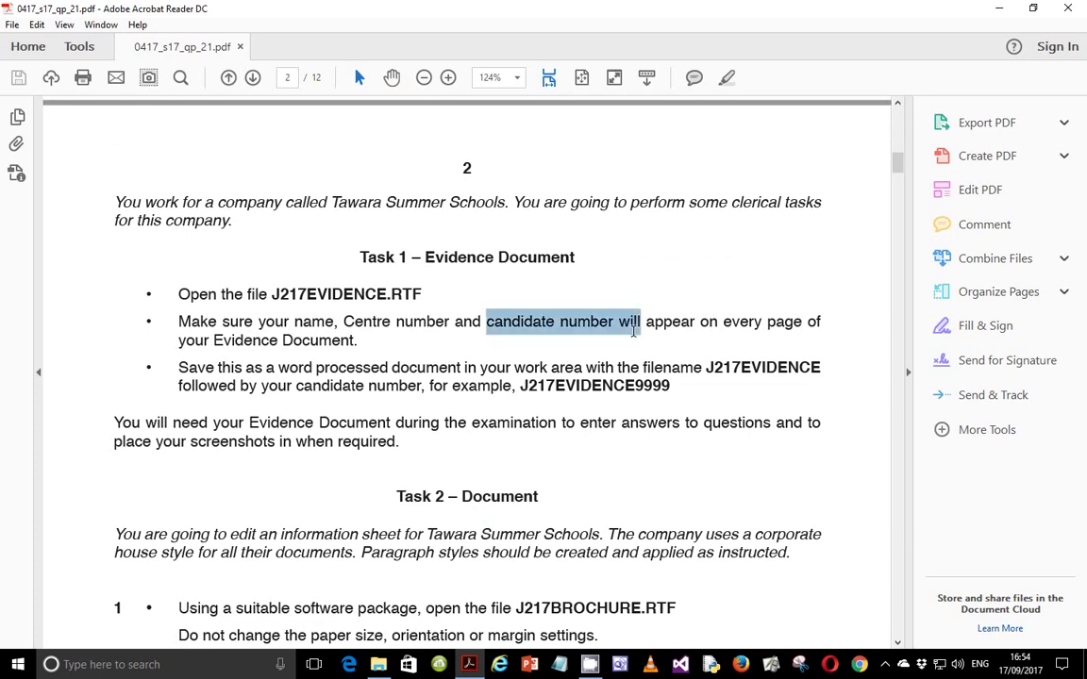
drag(212, 340, 308, 354)
click(234, 347)
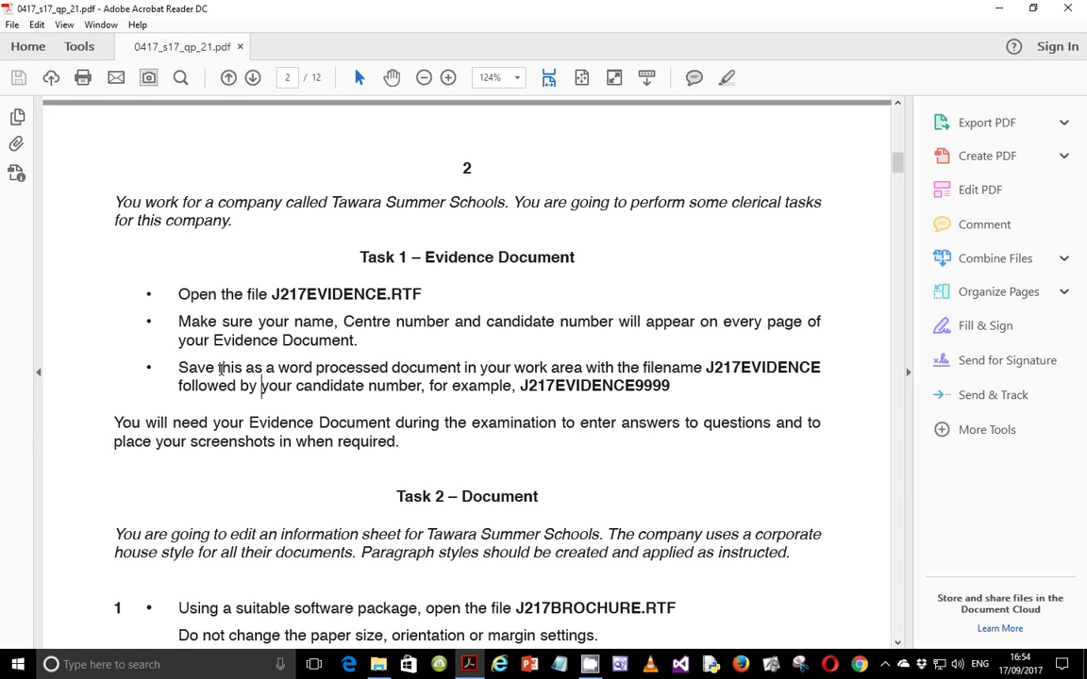
- Highlight the instruction to save as J217EVIDENCE plus candidate number, then open the source files folder
drag(218, 369, 460, 371)
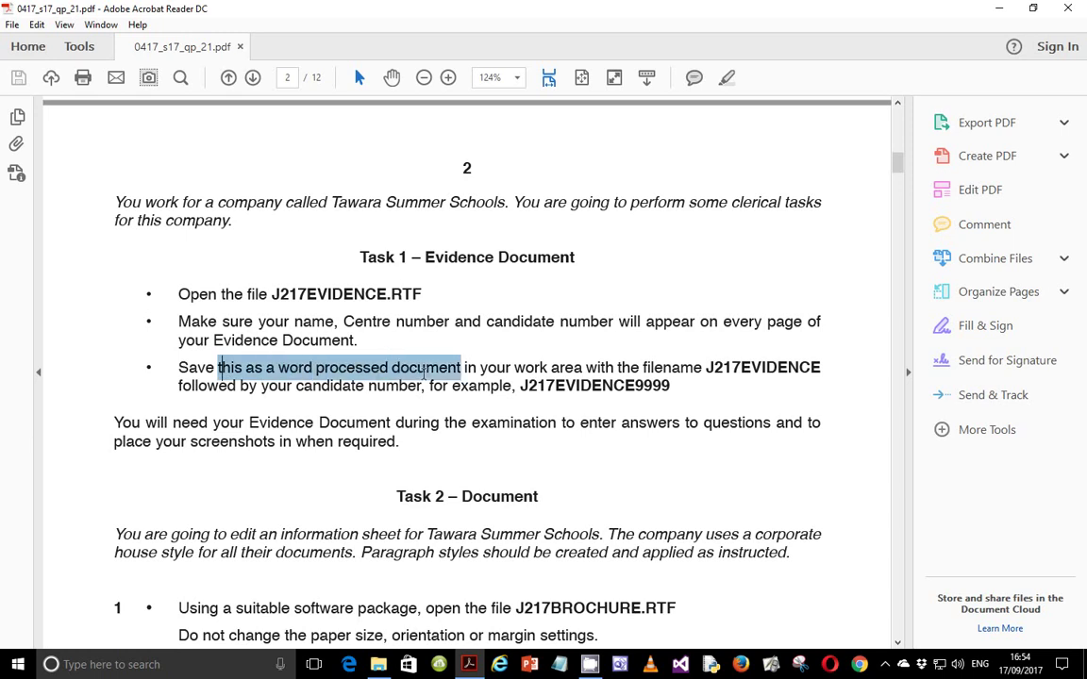
drag(643, 369, 722, 380)
drag(179, 382, 669, 387)
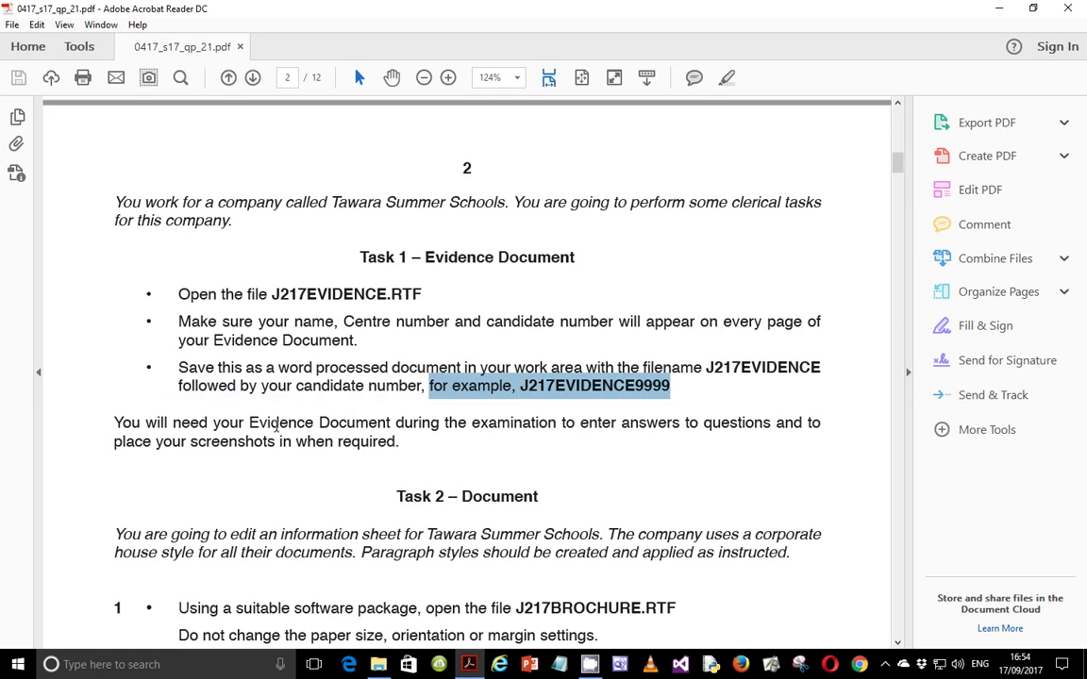
drag(395, 424, 566, 429)
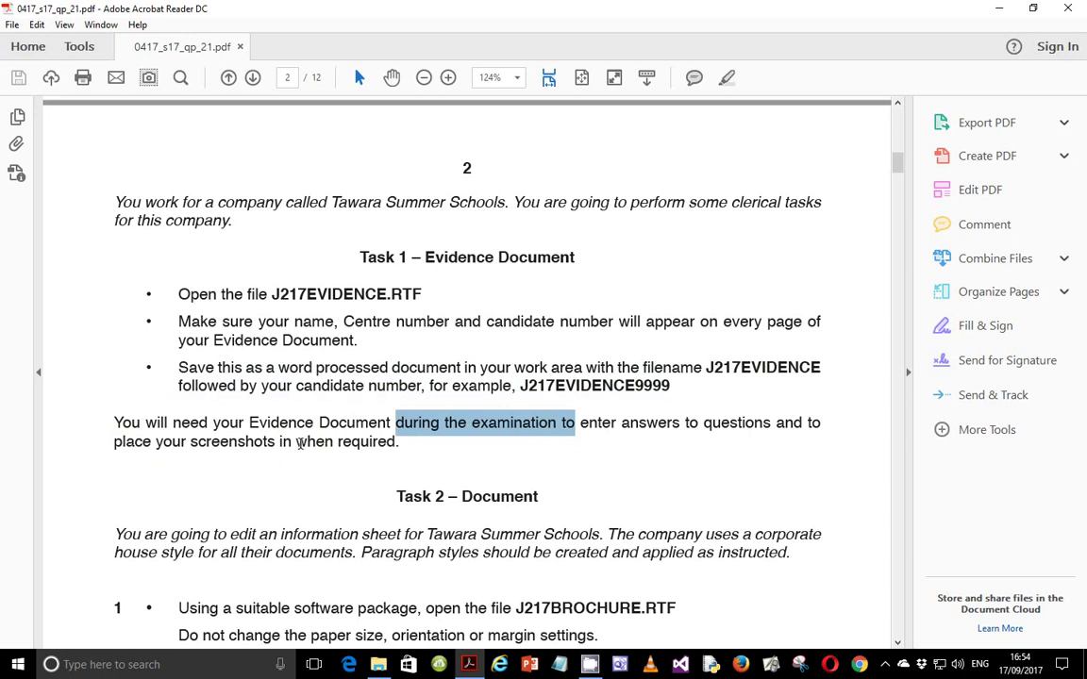
click(378, 664)
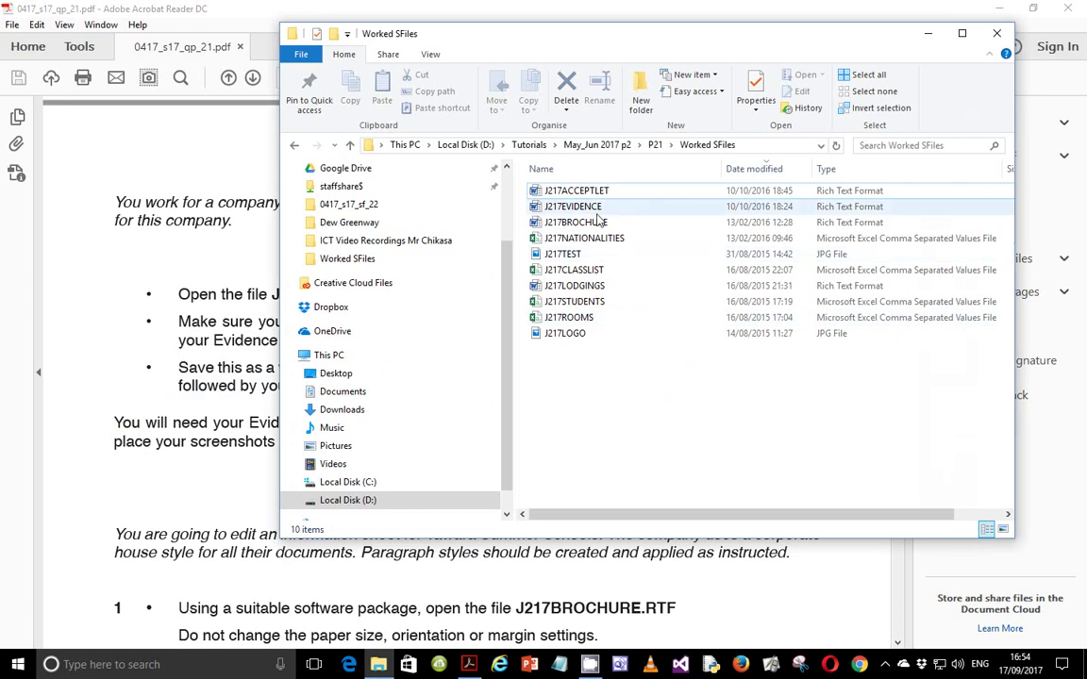
- Open J217EVIDENCE and insert a Blank (Three Columns) page header
double_click(574, 207)
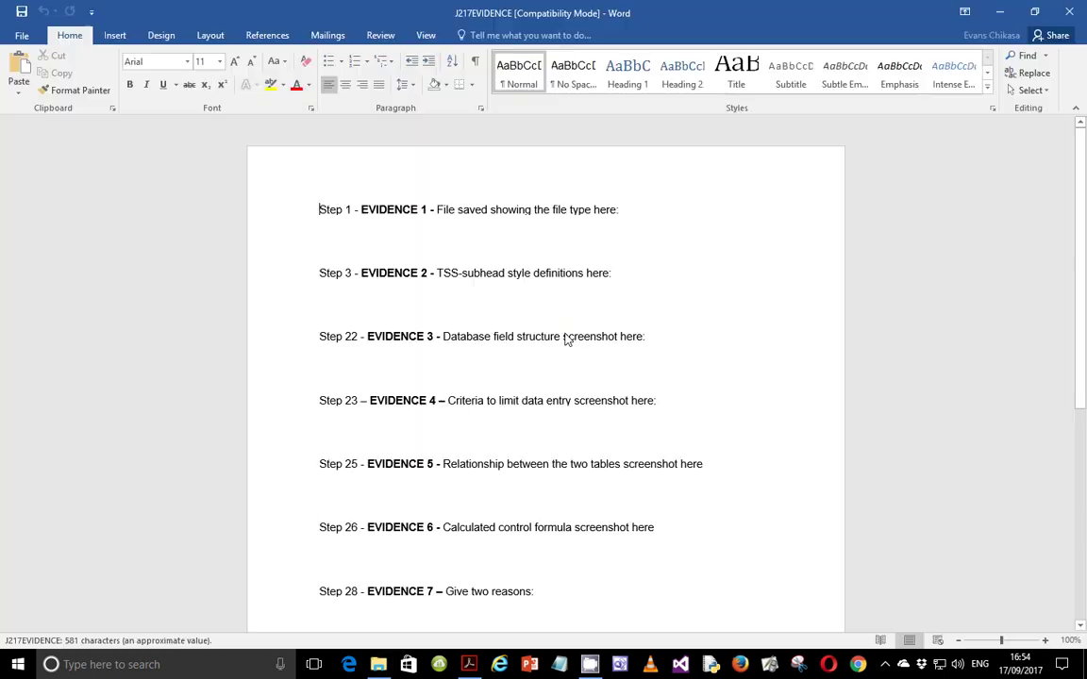
click(116, 38)
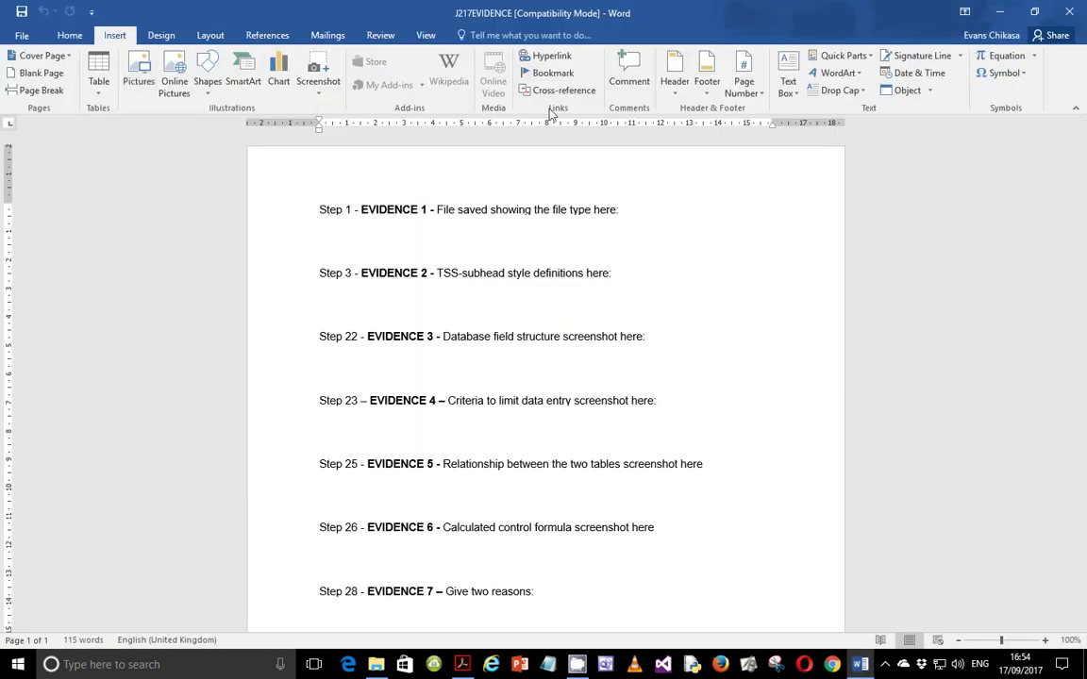
click(720, 209)
- Enter the candidate's name, centre number and candidate number in the first header placeholder
click(362, 182)
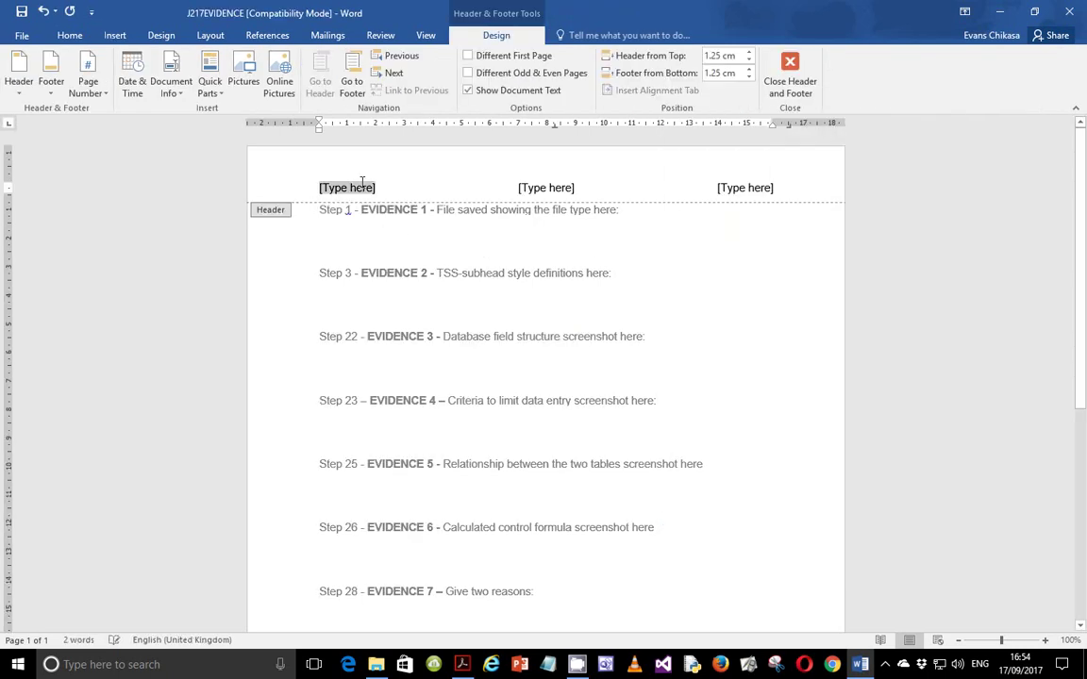
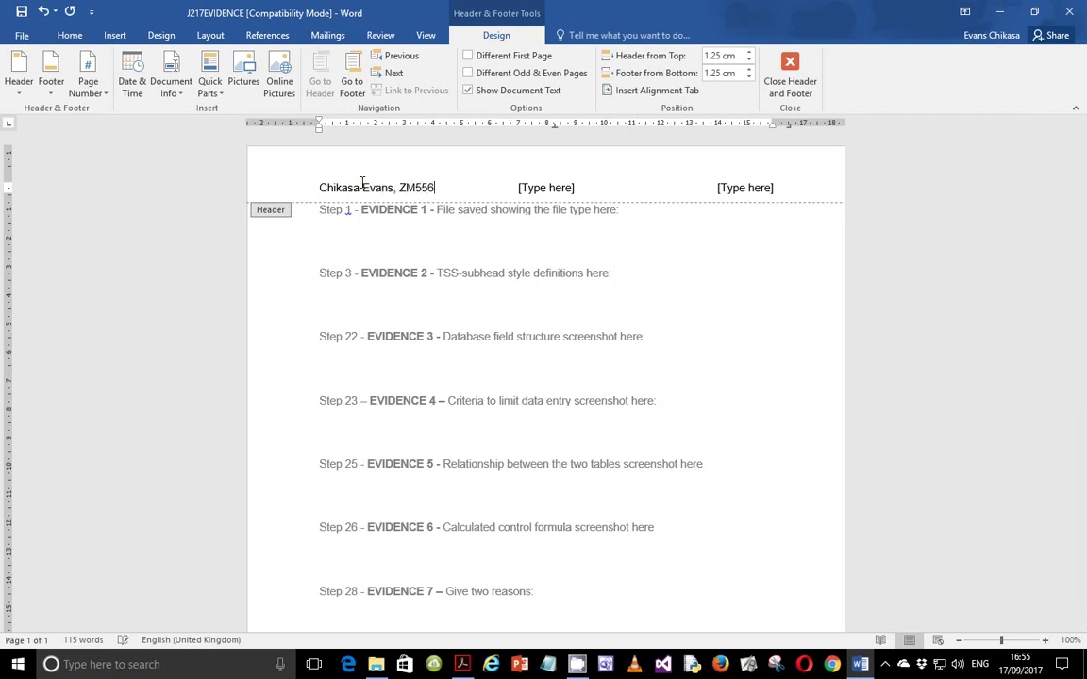
text(, 0001)
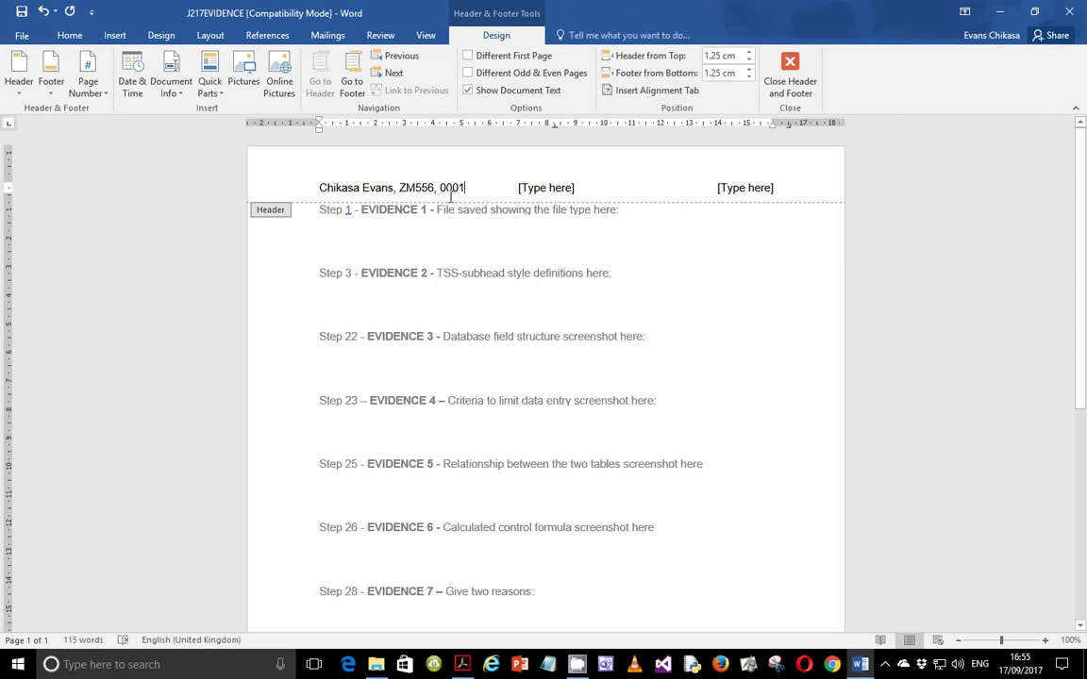
drag(472, 187, 319, 188)
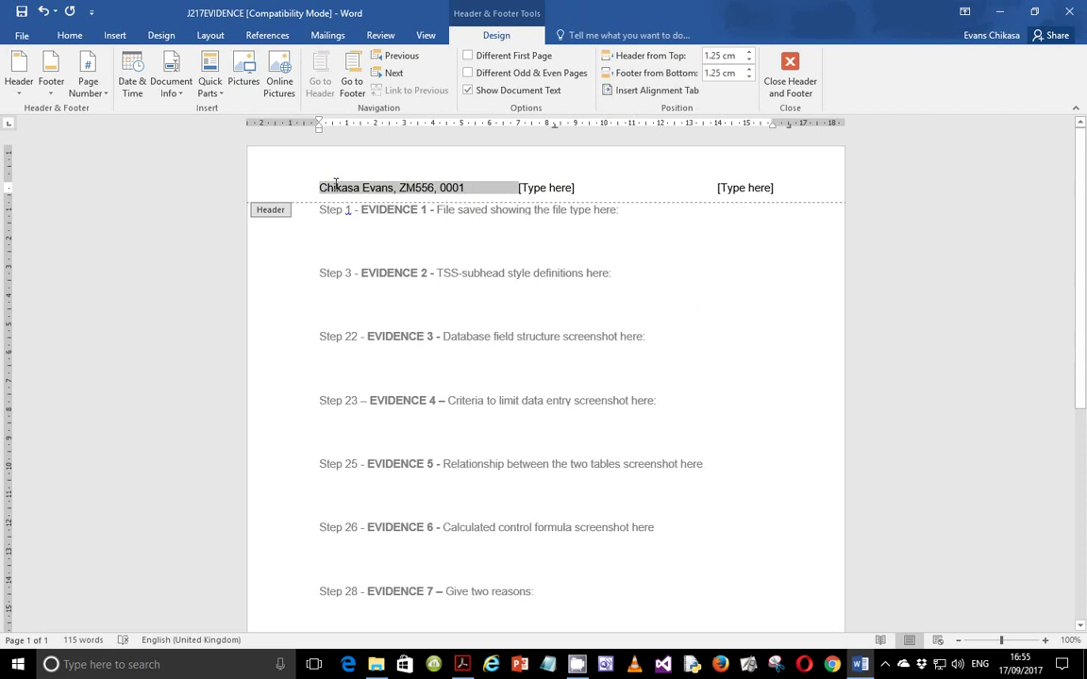
click(476, 198)
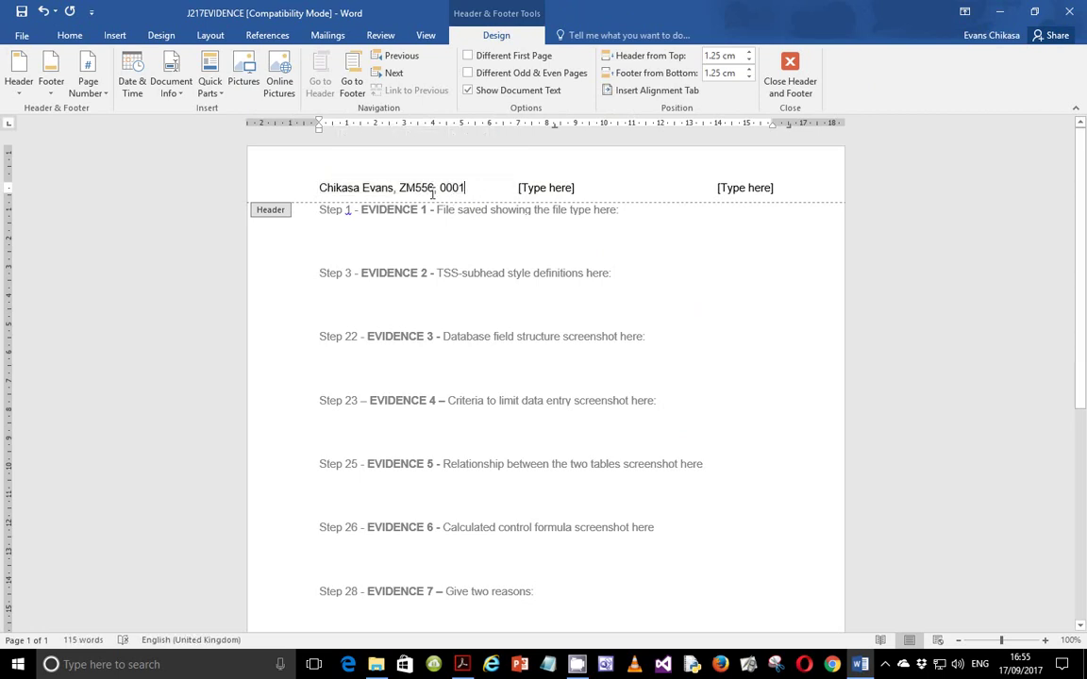
- Delete the middle and right [Type here] header placeholders
click(548, 188)
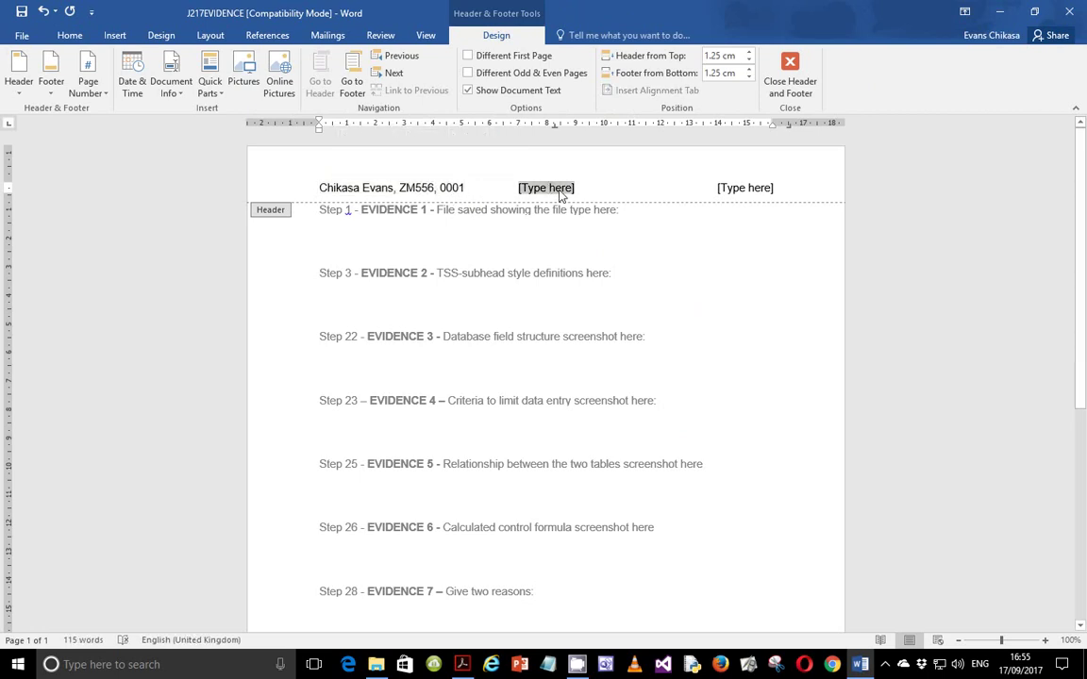
key(Delete)
click(727, 189)
key(Delete)
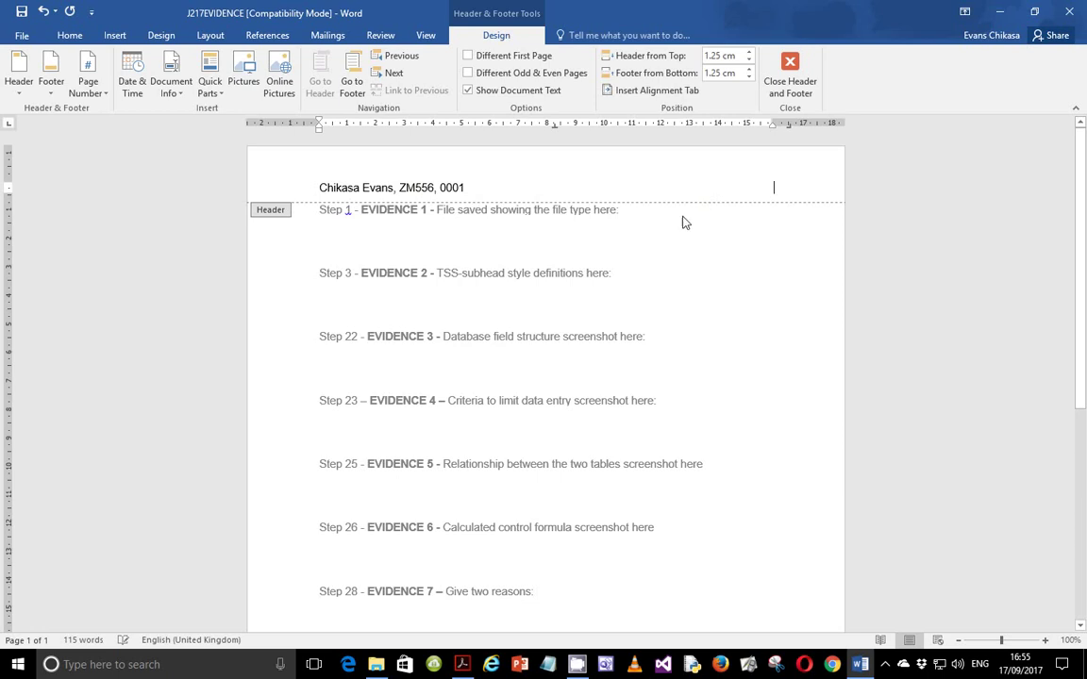
- Check the header line against the exam paper and close the header
key(alt+Tab)
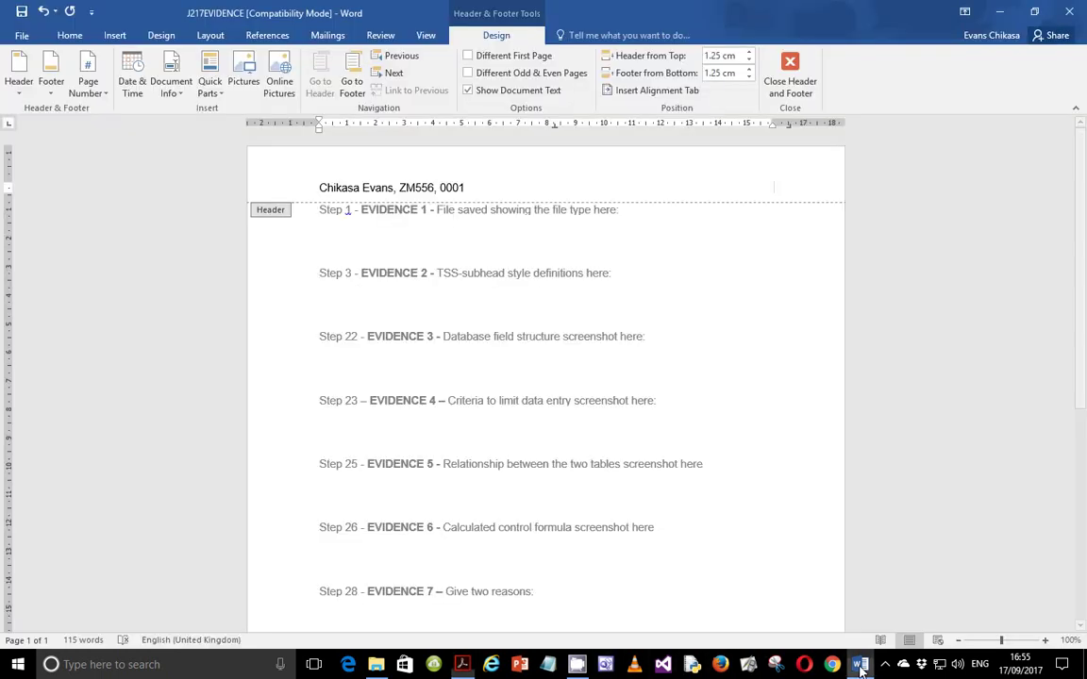
click(859, 664)
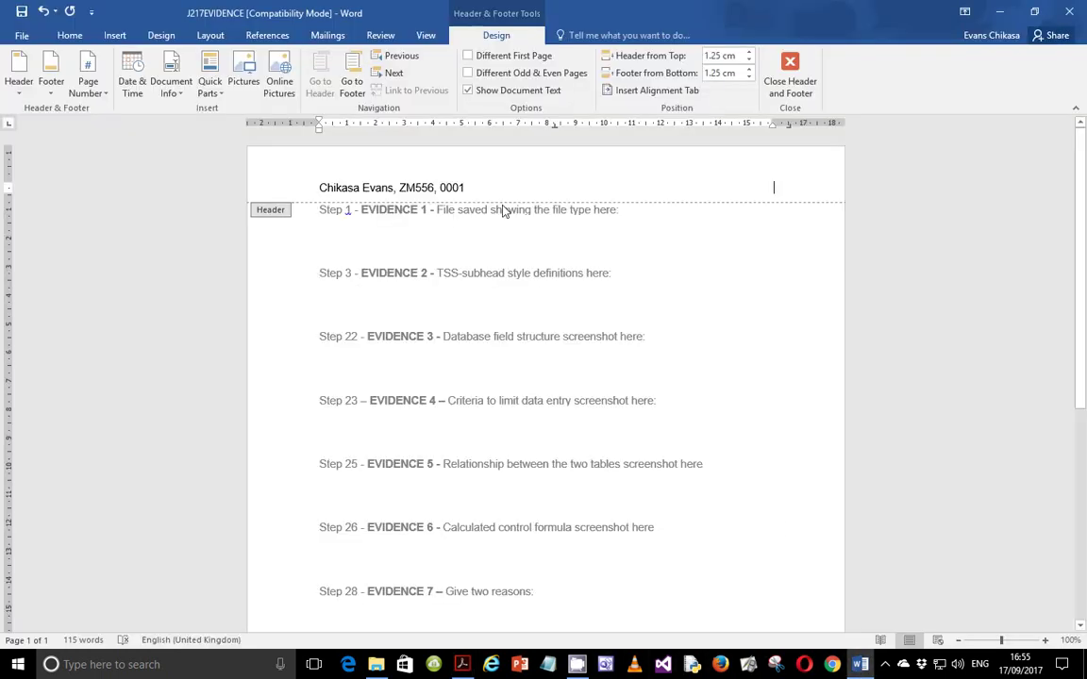
drag(466, 195, 319, 188)
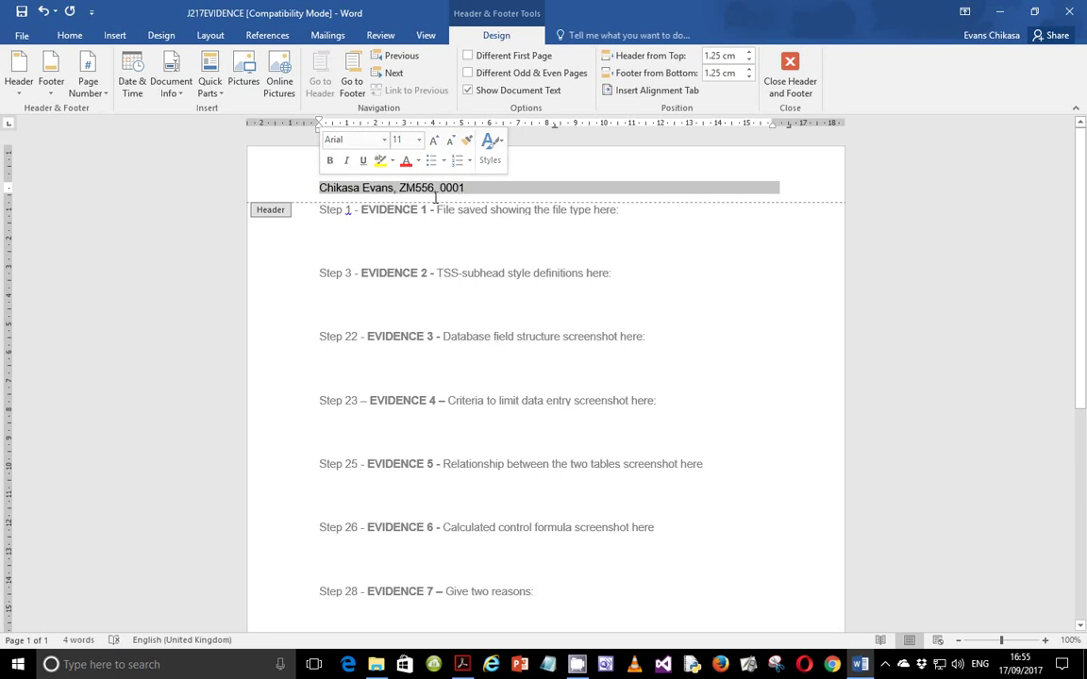
click(473, 196)
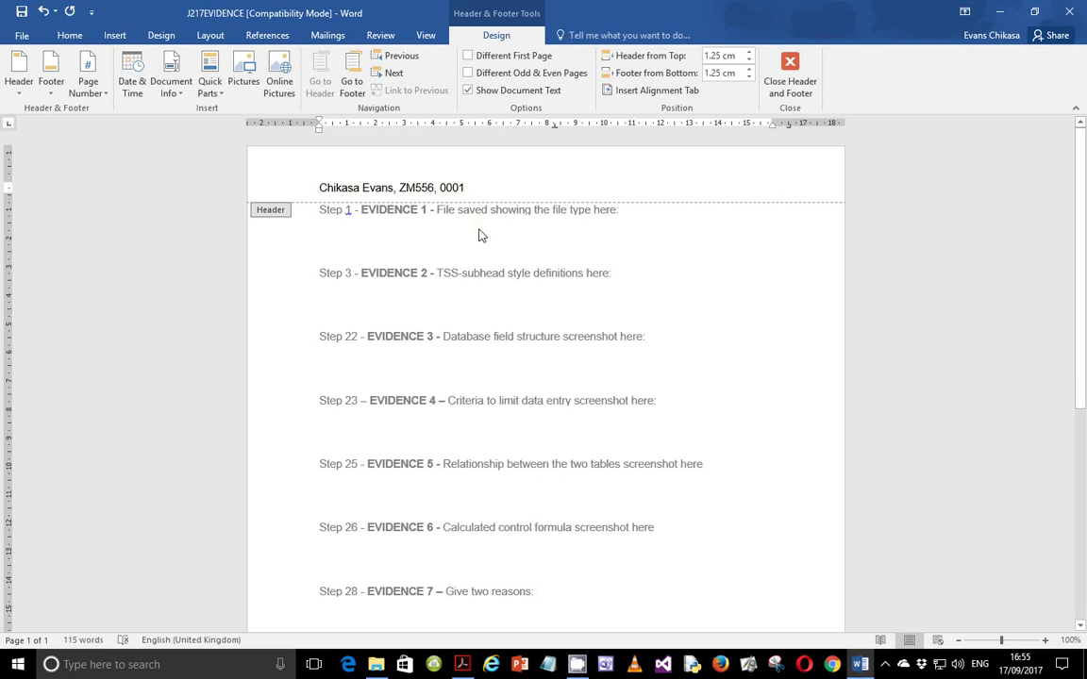
click(791, 81)
- Save the evidence file in Worked SFiles as Word Document J217EVIDENCE0001, accepting the format upgrade
click(21, 34)
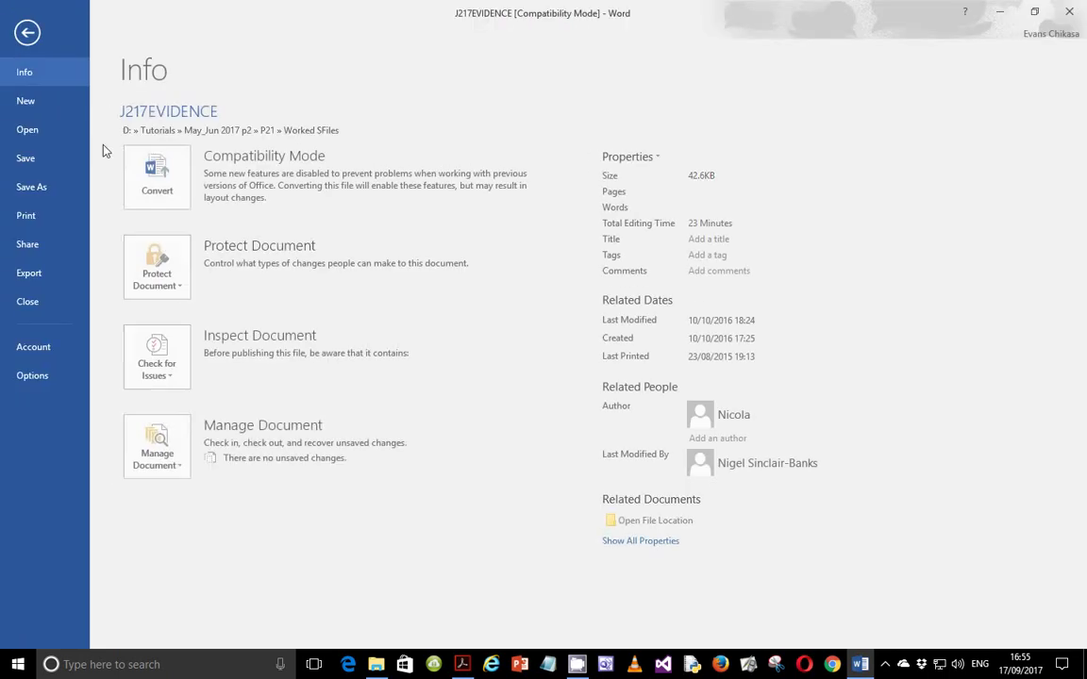
click(34, 186)
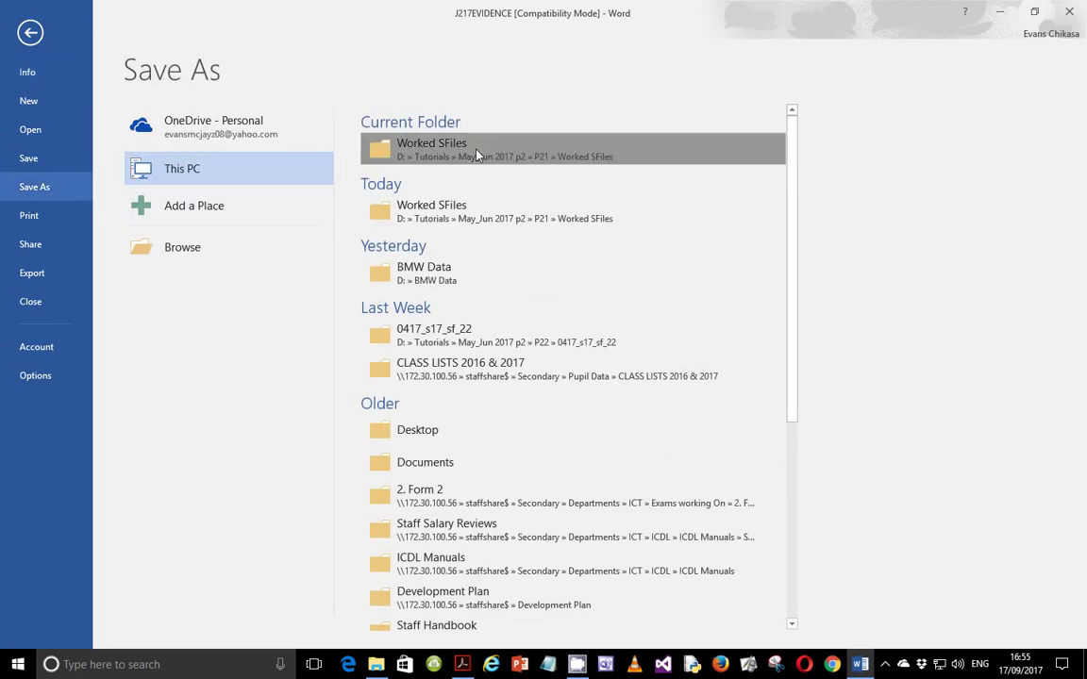
click(428, 134)
click(178, 258)
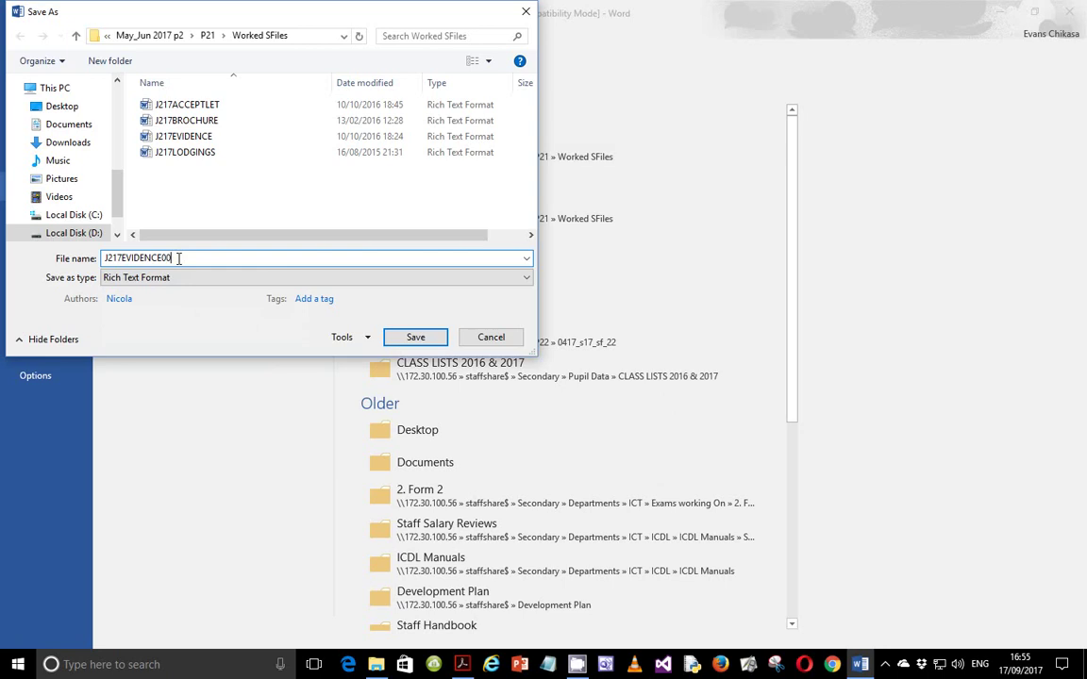
click(211, 278)
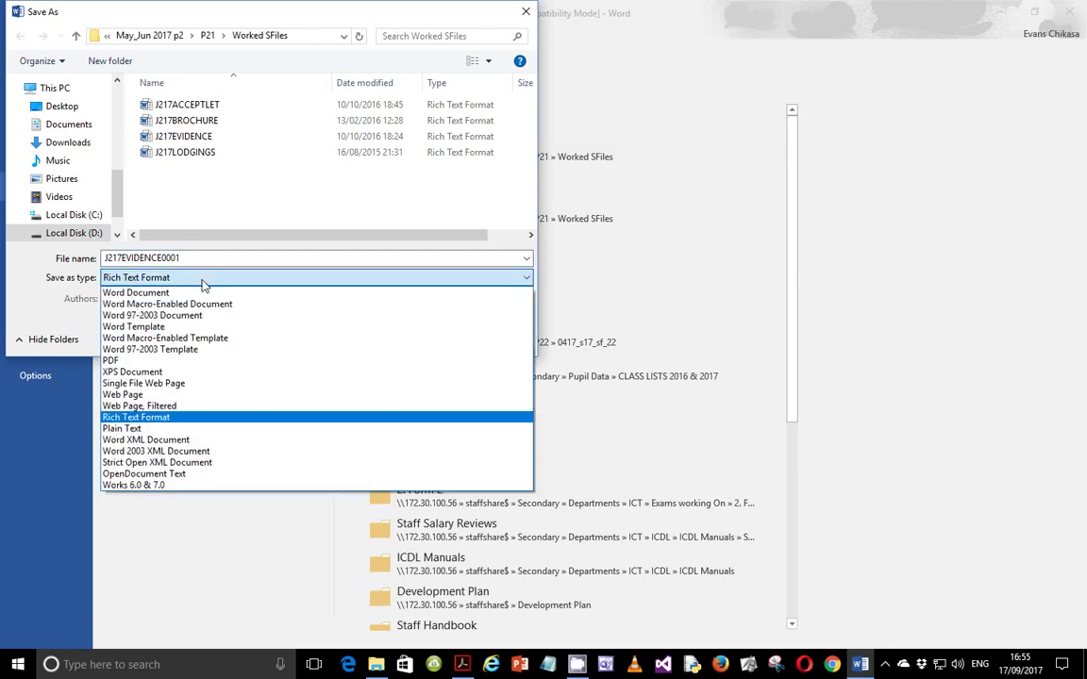
click(165, 292)
click(412, 391)
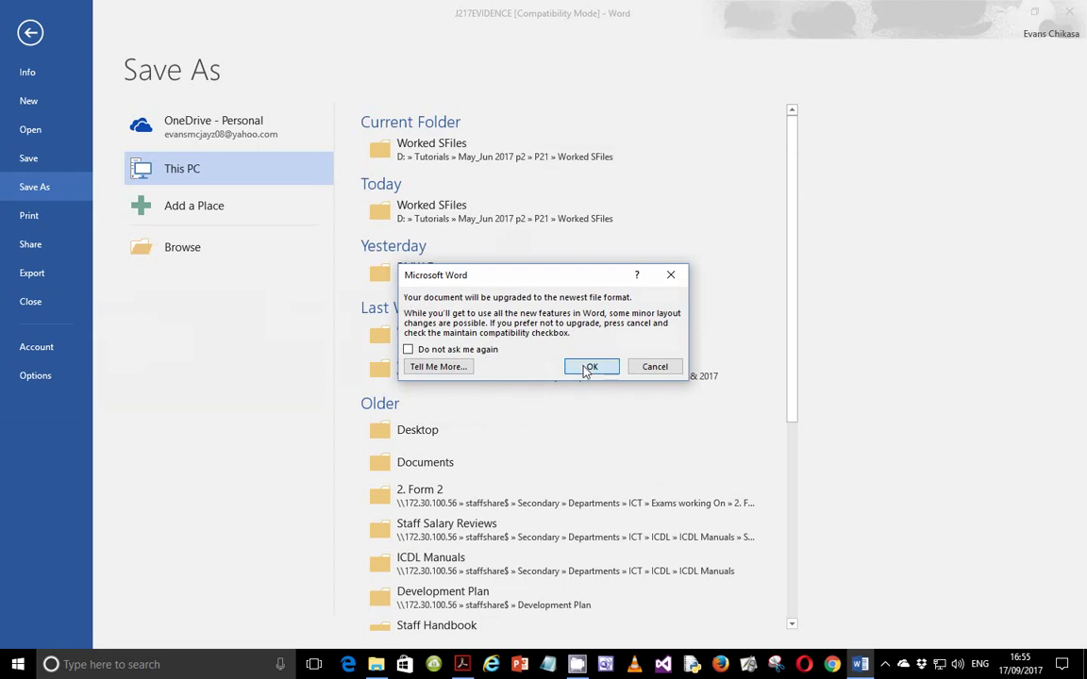
click(591, 367)
click(461, 664)
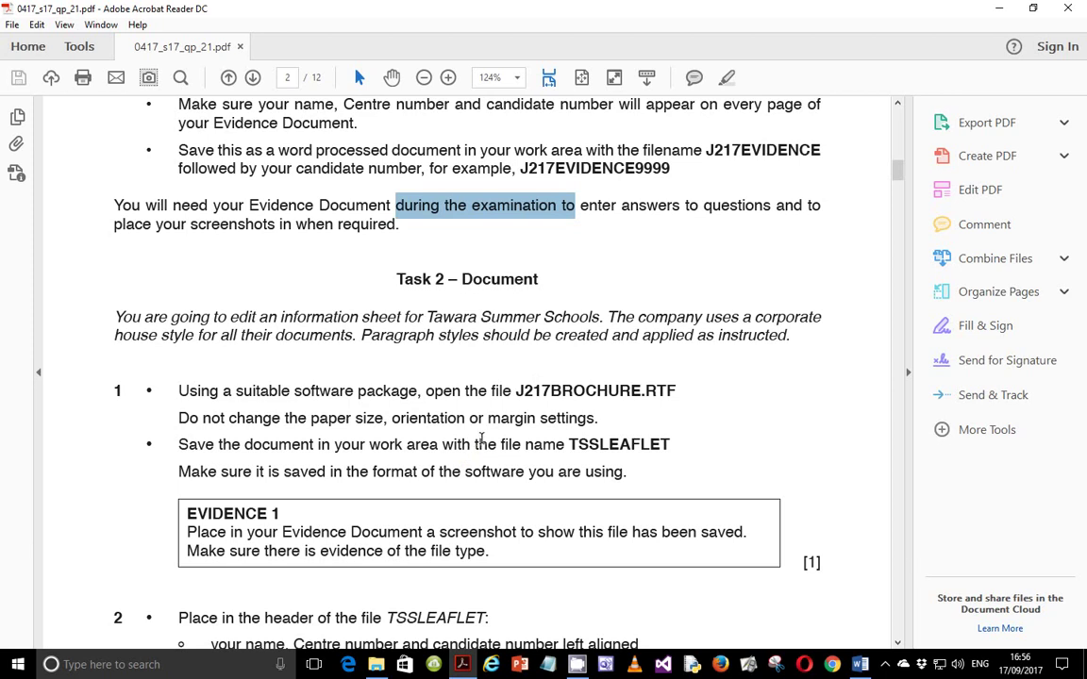
scroll(432, 441, down, 3)
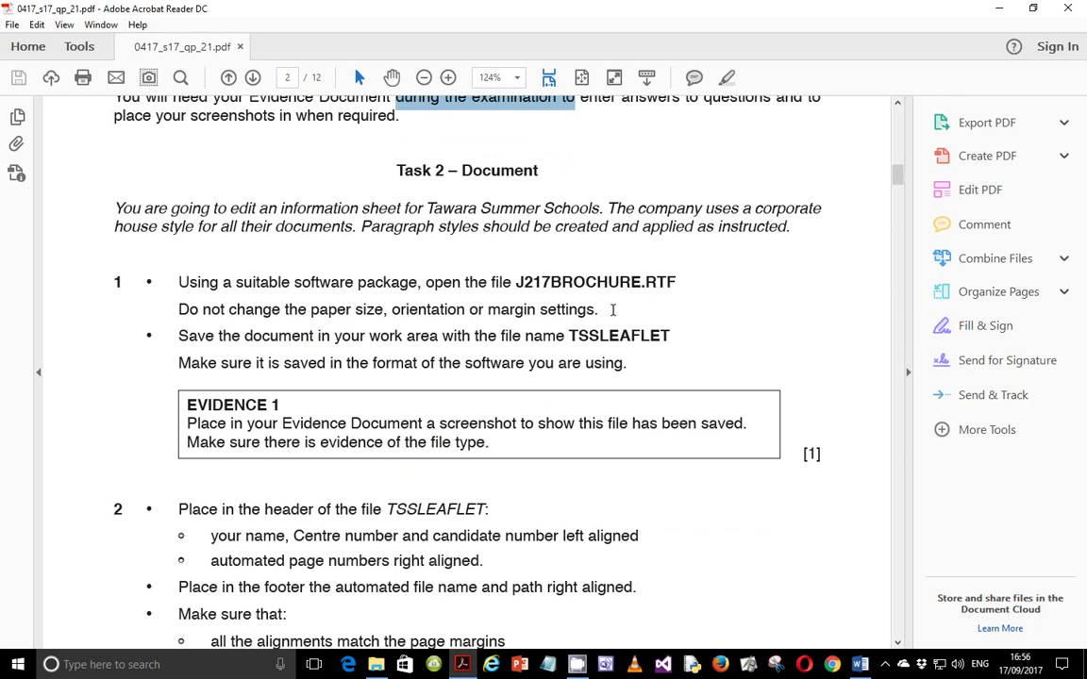
drag(612, 309, 189, 309)
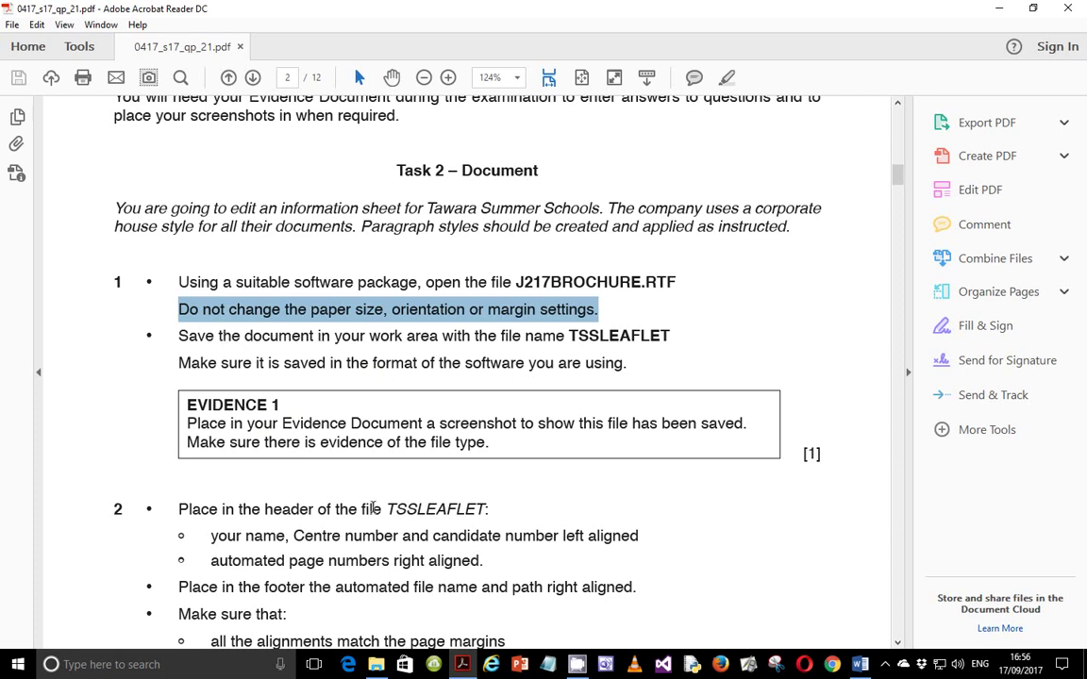
mouse_move(377, 668)
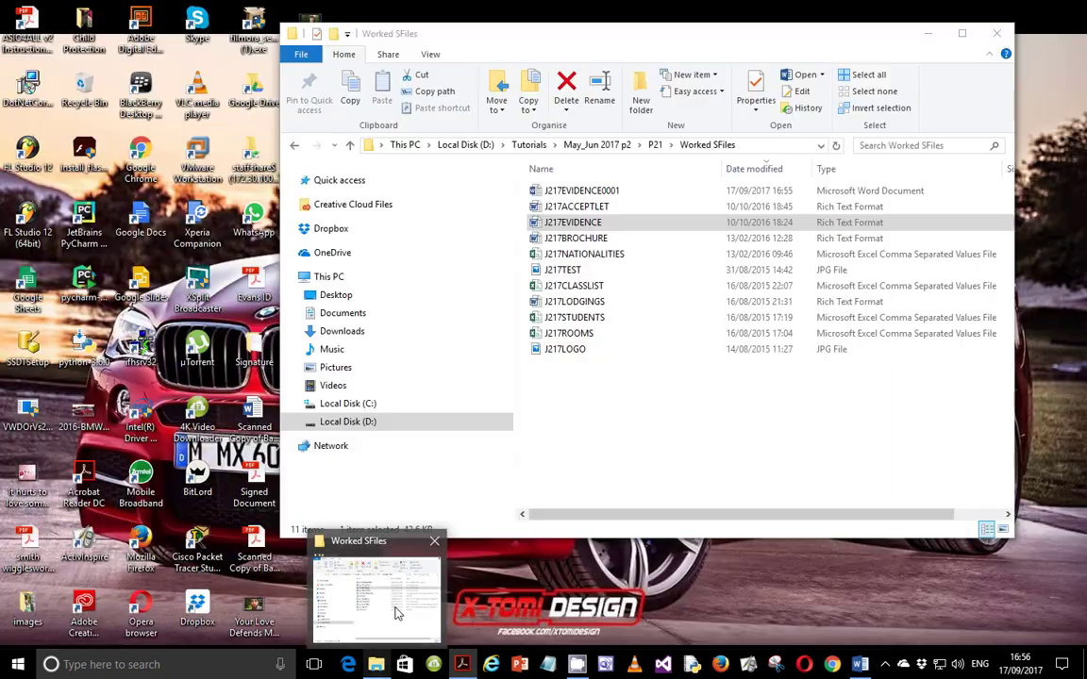
- Open J217BROCHURE from Worked SFiles, skim the brochure, and return to the exam paper
click(395, 613)
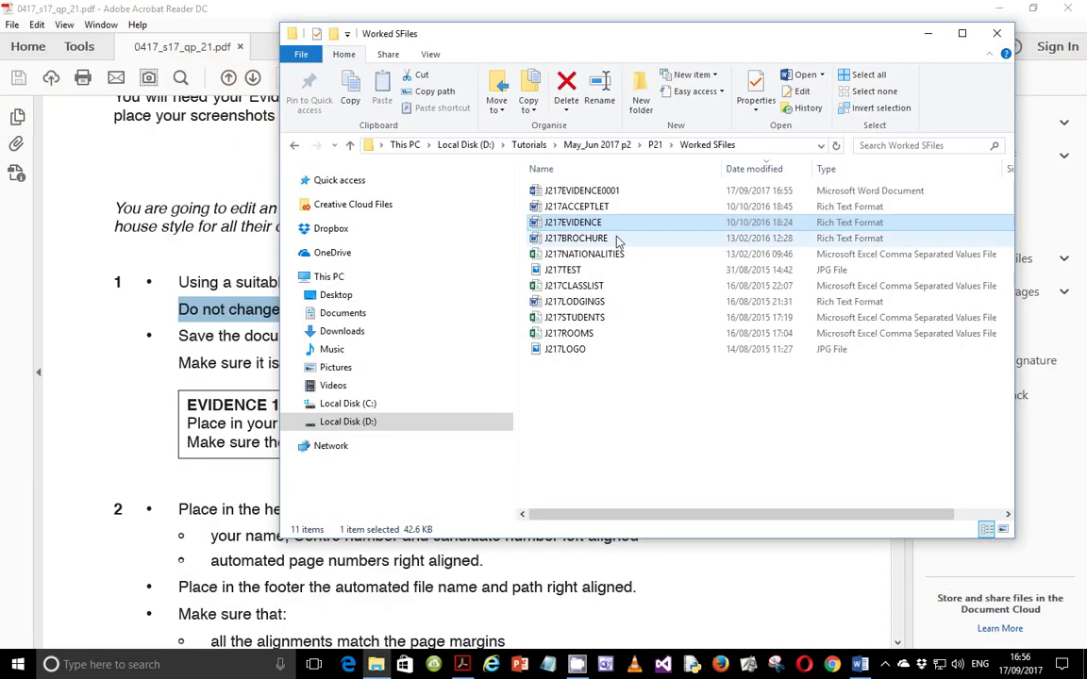
double_click(580, 190)
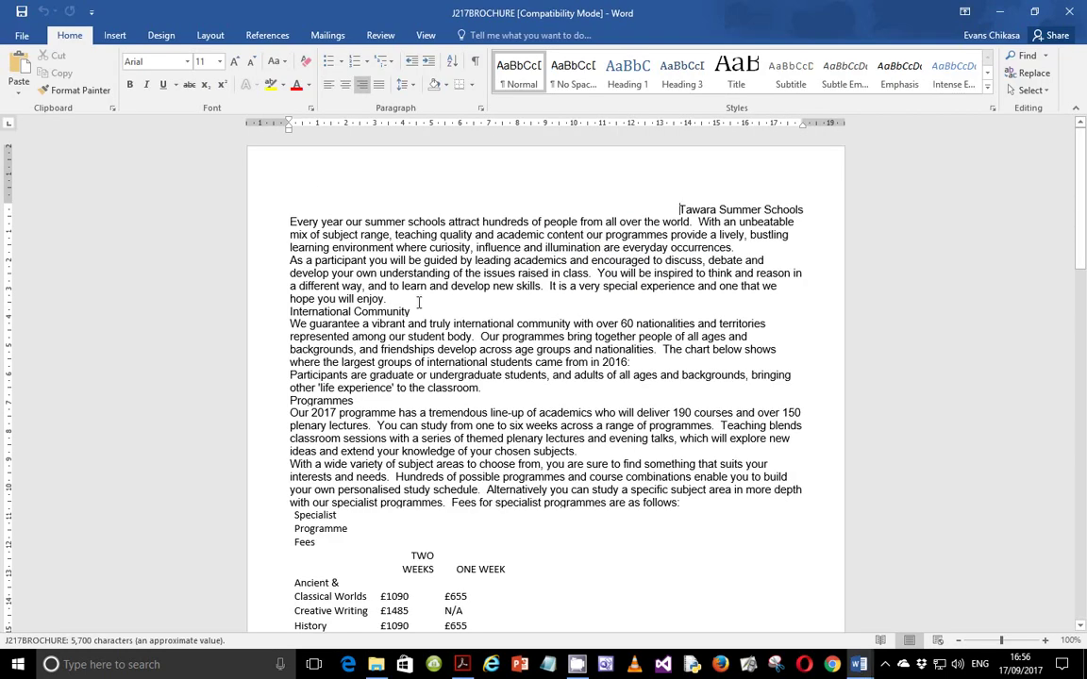
scroll(423, 298, down, 12)
scroll(420, 302, up, 11)
scroll(418, 302, up, 1)
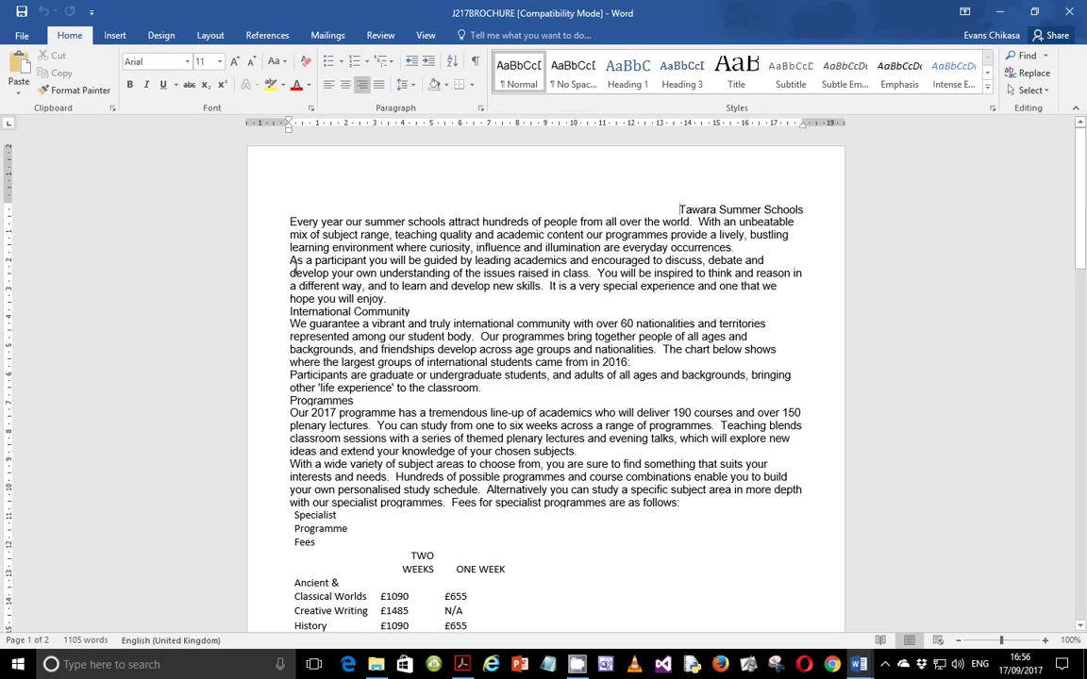
click(461, 664)
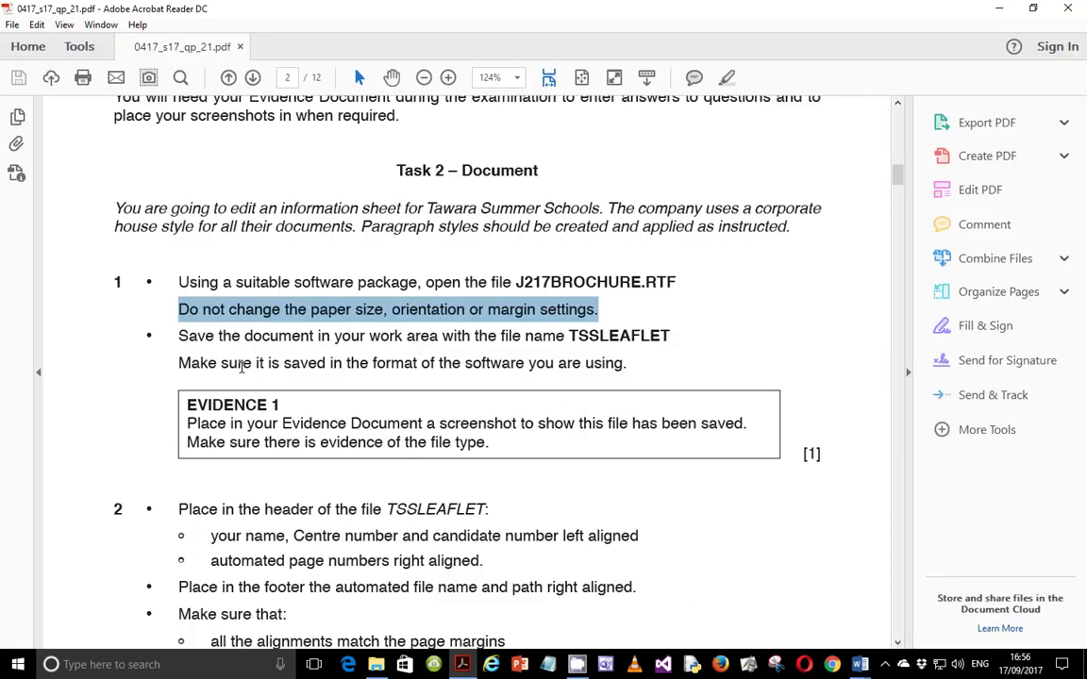
scroll(242, 367, down, 1)
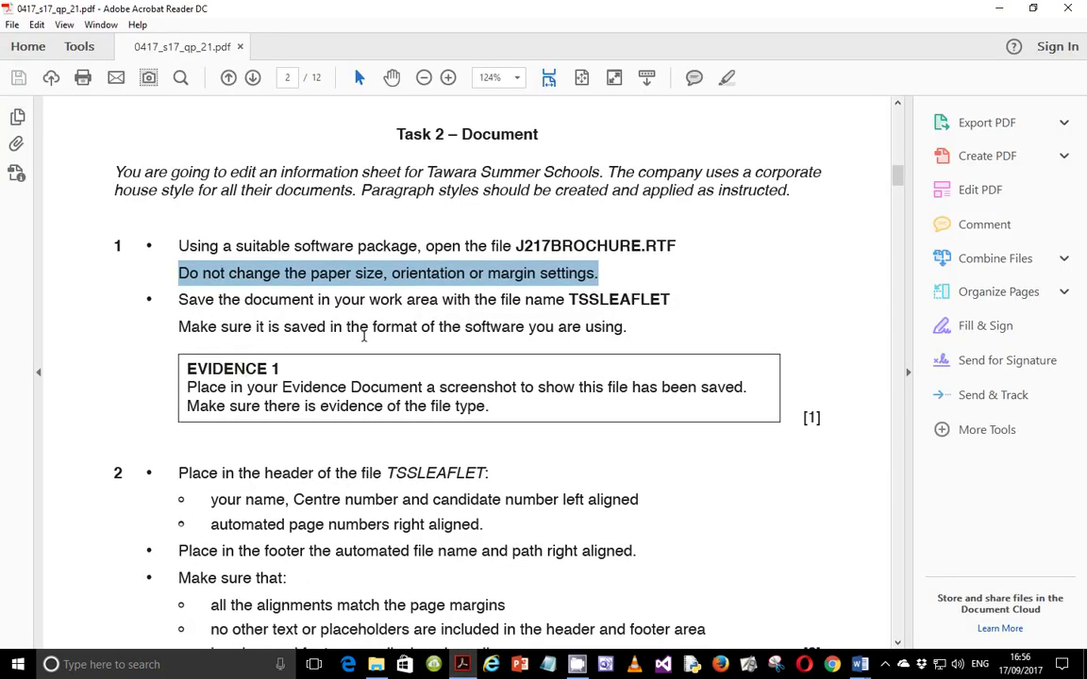
drag(421, 327, 615, 335)
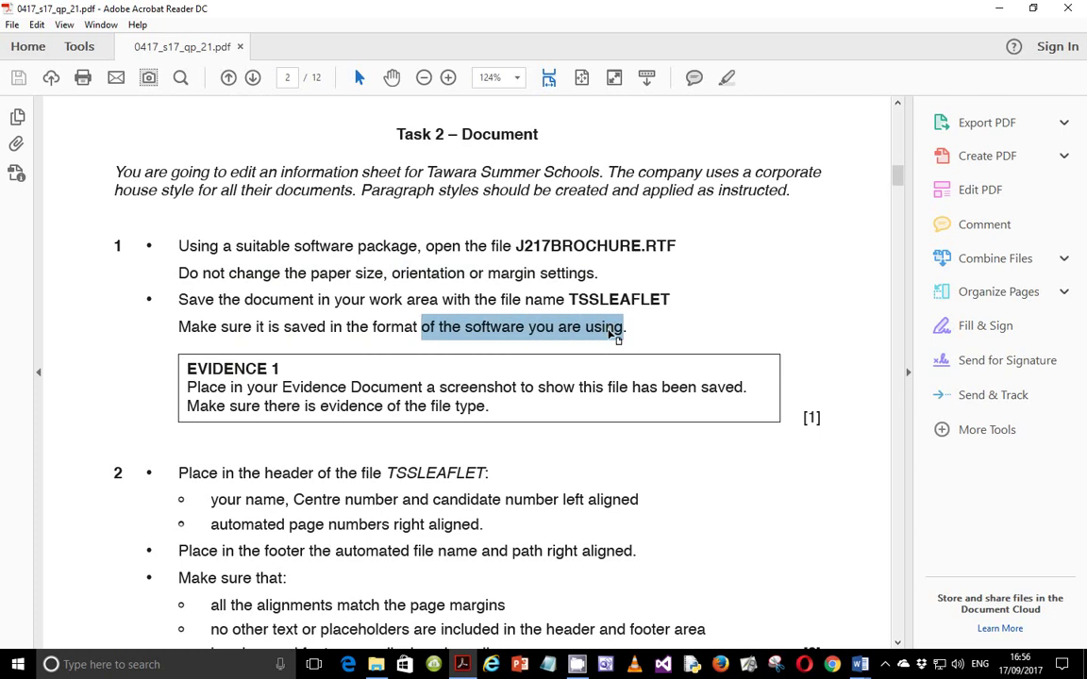
drag(245, 299, 670, 300)
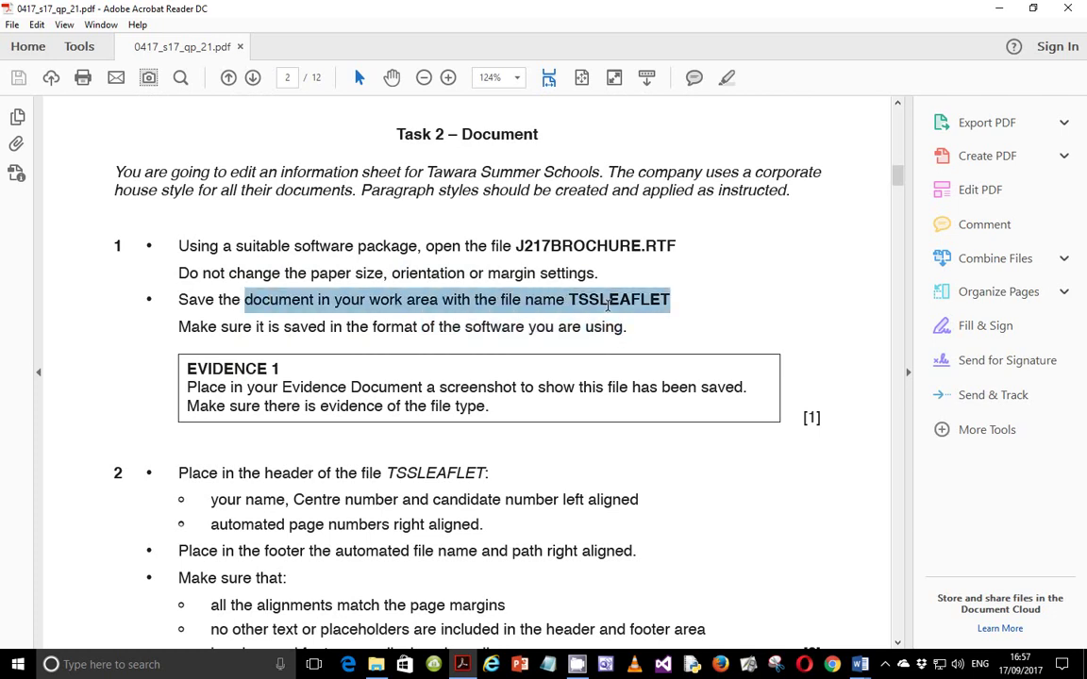
drag(573, 299, 670, 299)
click(569, 299)
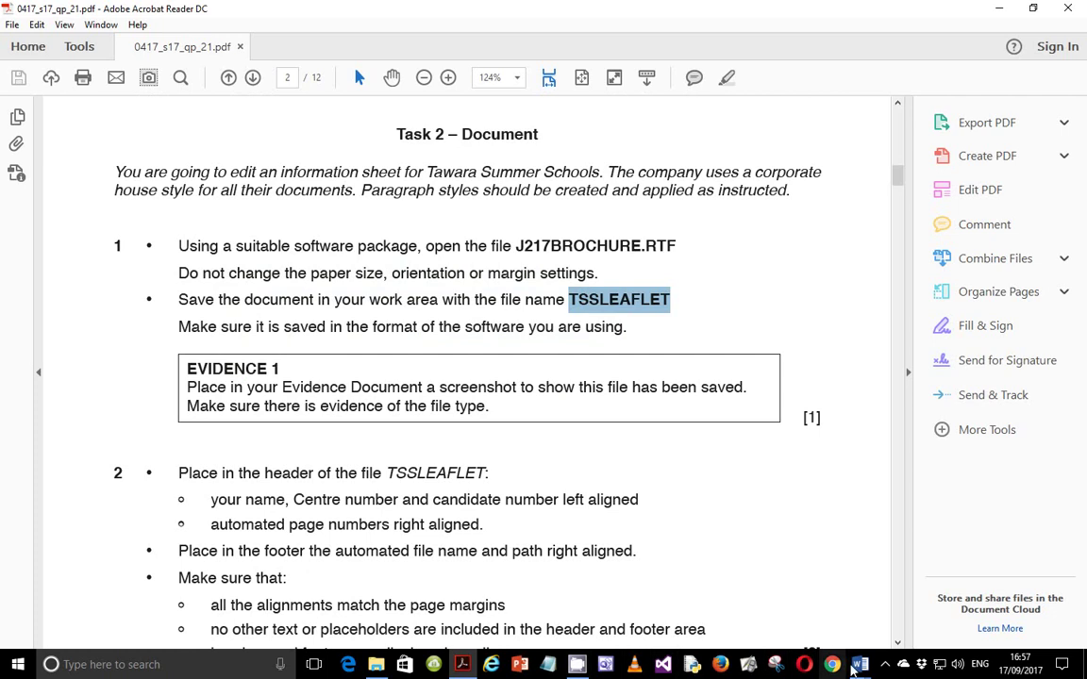
- In Save As, choose Worked SFiles, name the brochure TSSLEAFLET and select Word Document type
mouse_move(860, 664)
click(896, 579)
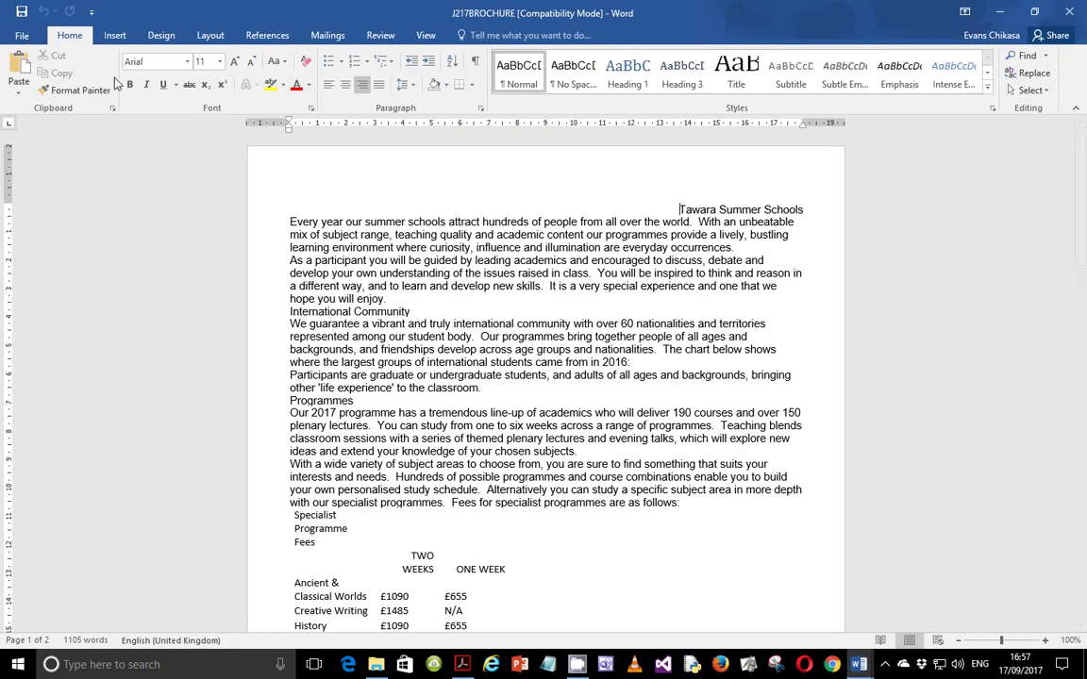
click(21, 35)
click(34, 187)
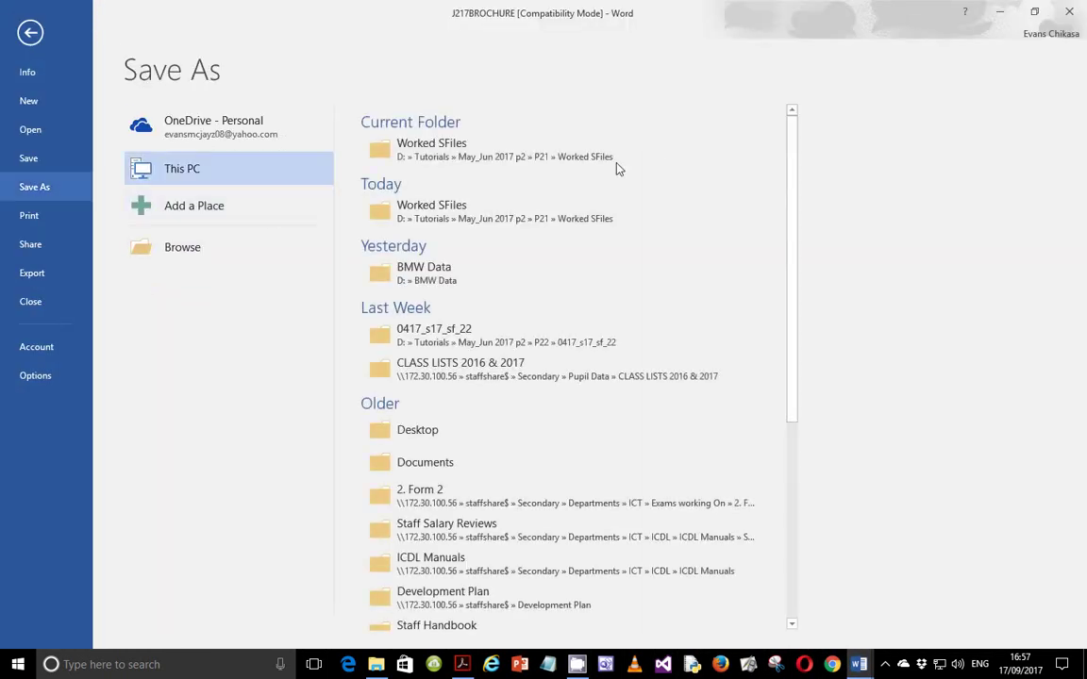
click(549, 167)
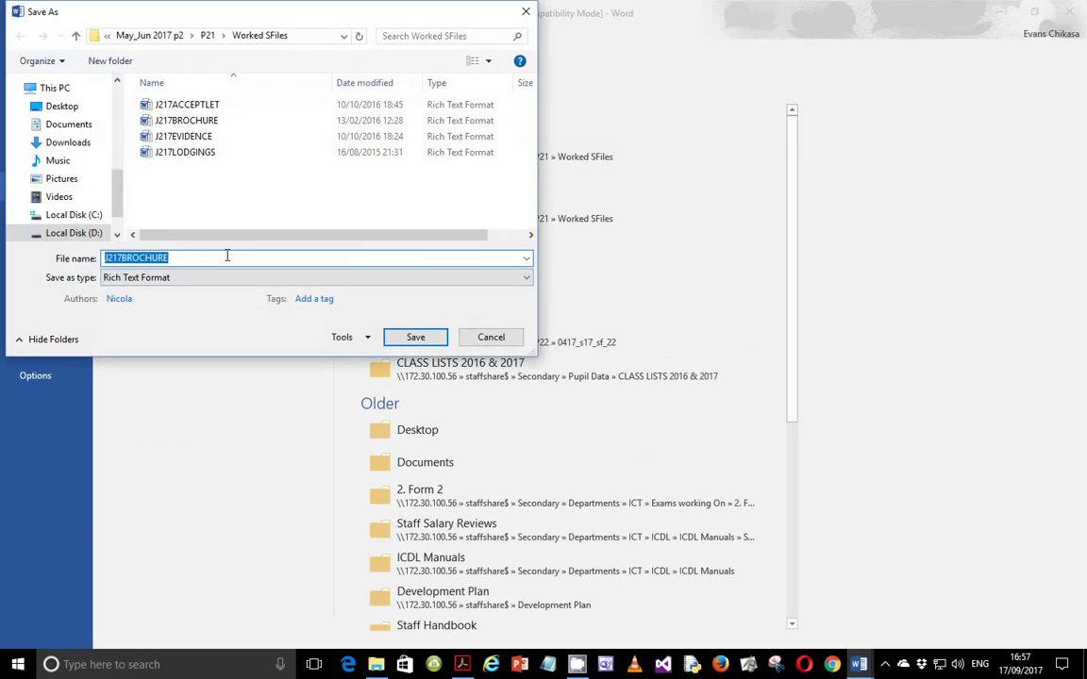
text(TSSLEAFLET)
click(187, 279)
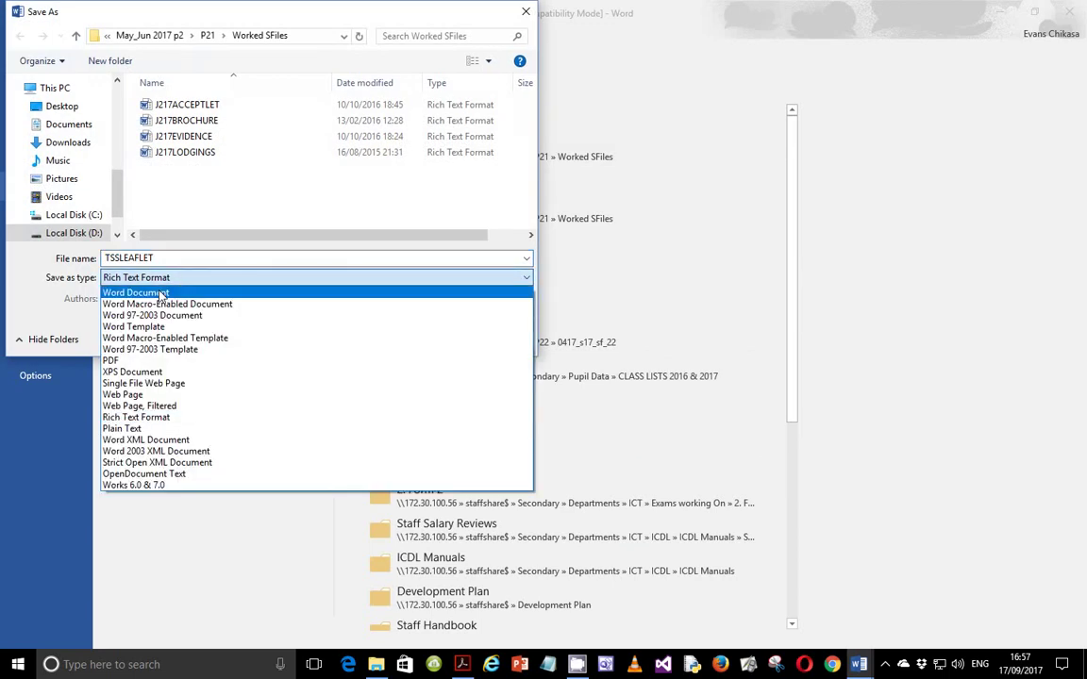
click(162, 294)
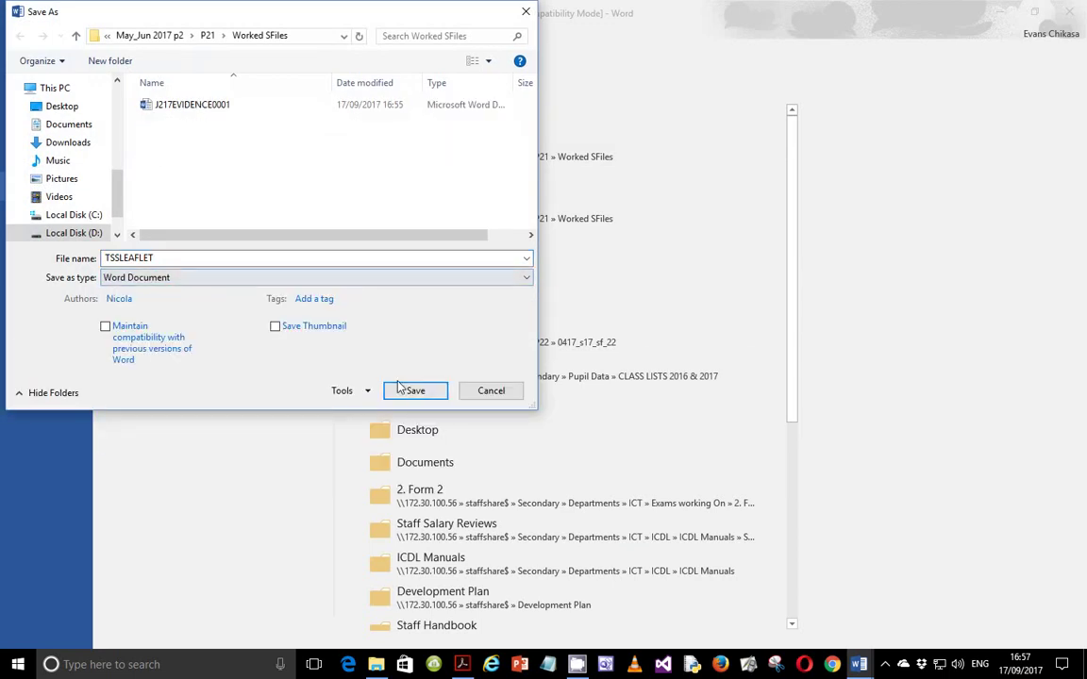
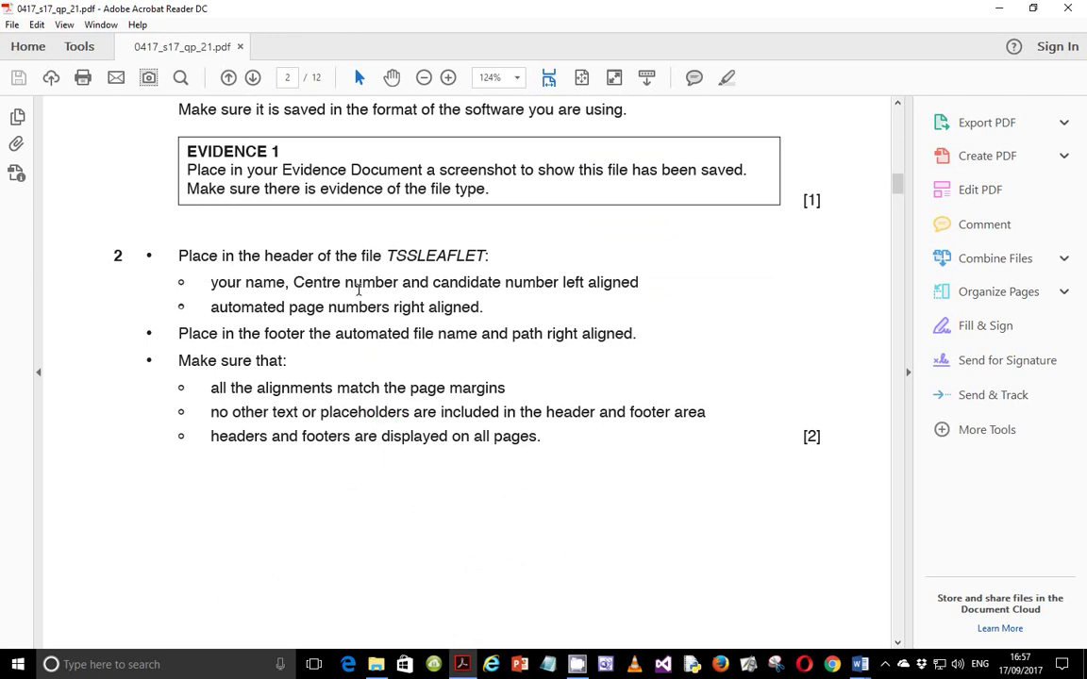
- Reread question 1's Evidence 1 requirement, then bring up the Worked SFiles folder window
scroll(358, 285, up, 3)
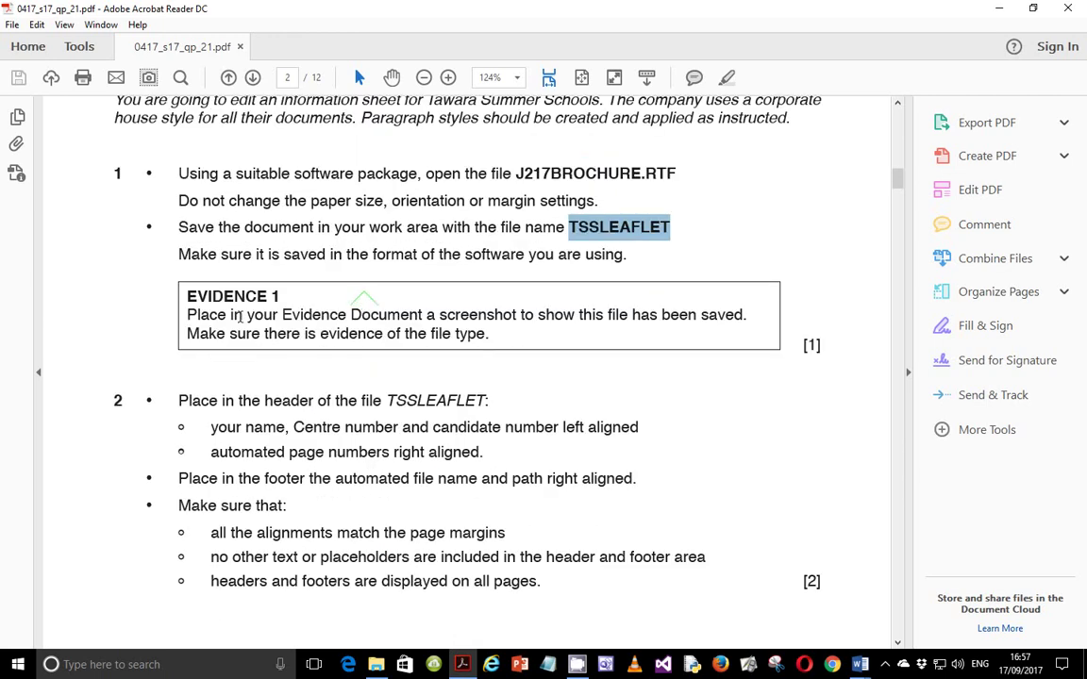
drag(347, 315, 187, 296)
click(255, 333)
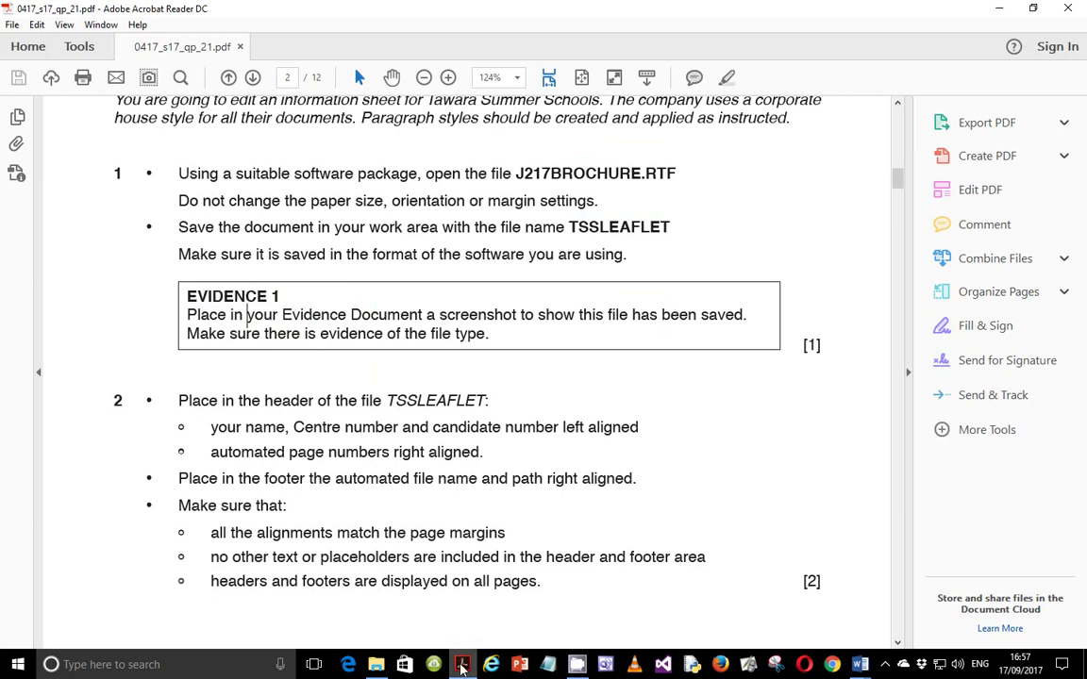
click(376, 664)
click(624, 407)
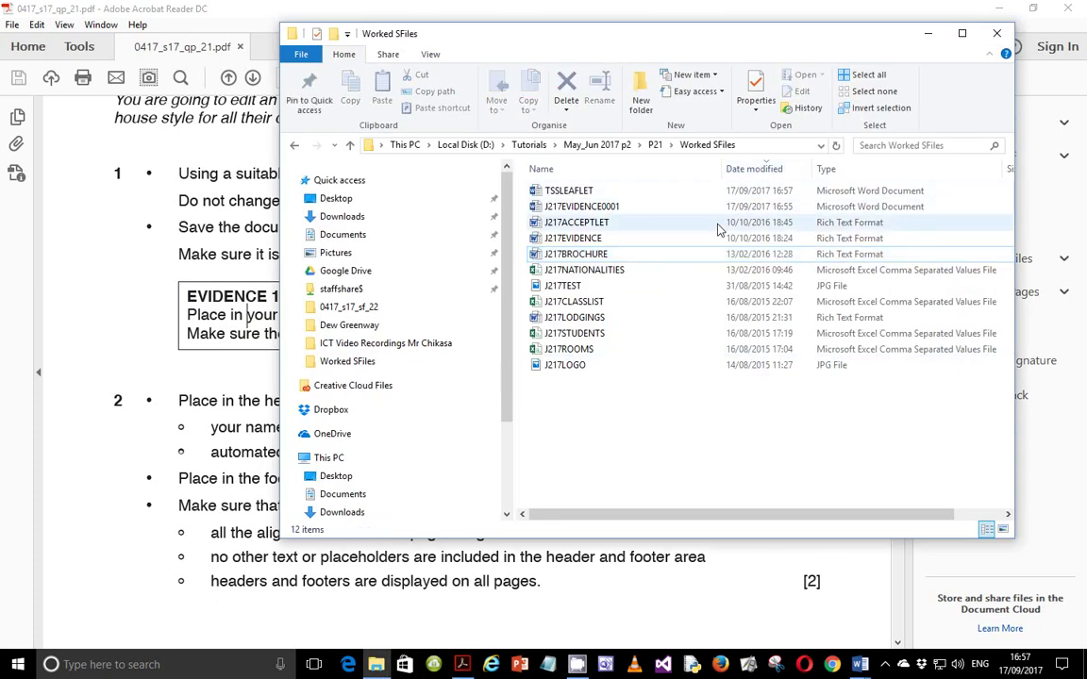
- Re-sort the Worked SFiles list newest-first by date modified and select TSSLEAFLET
click(753, 172)
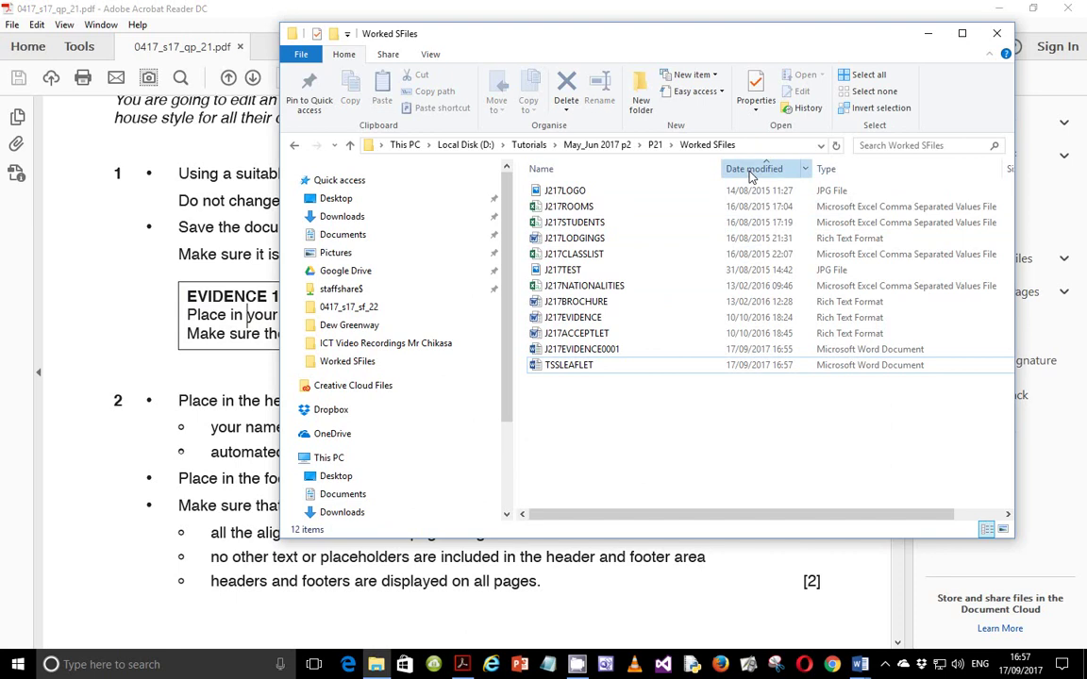
click(755, 172)
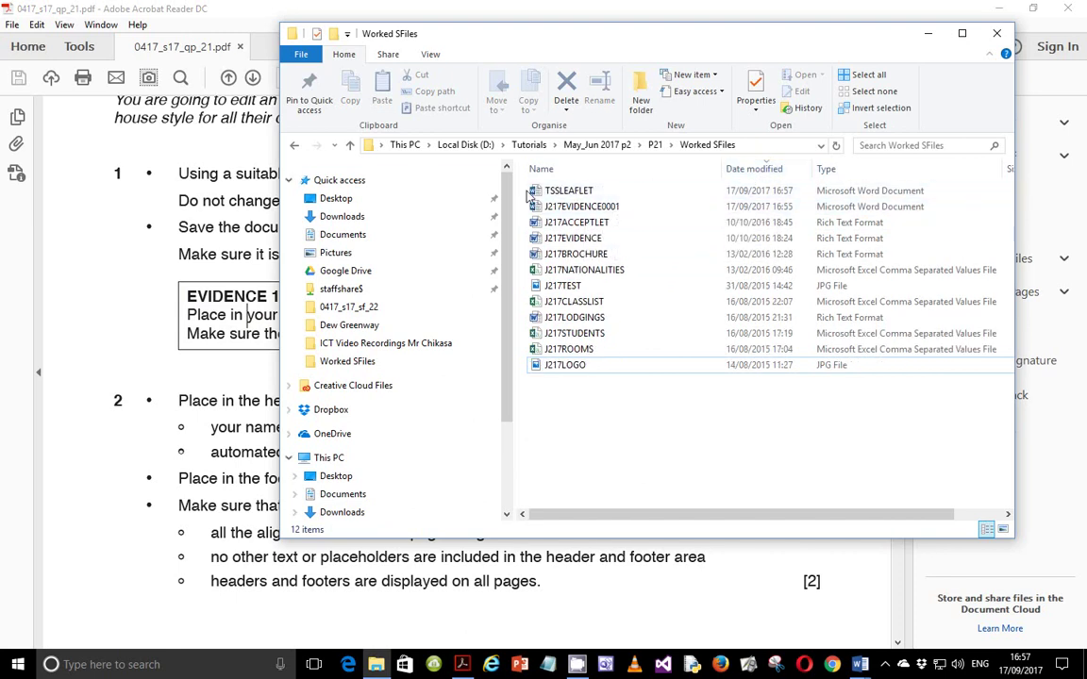
click(635, 194)
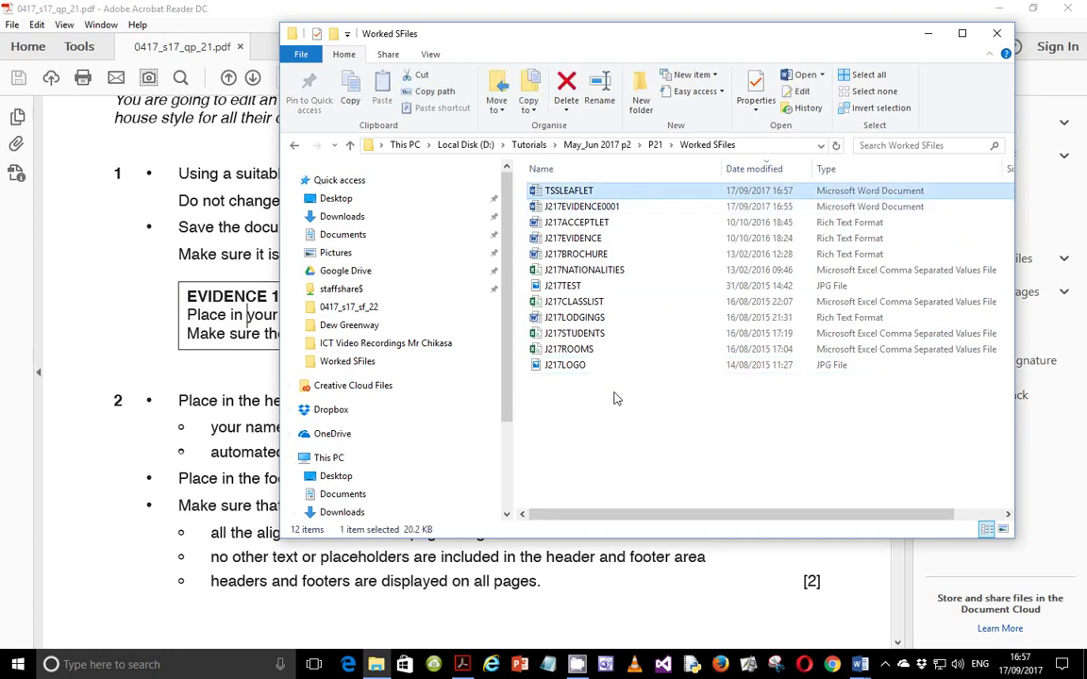
- Screenshot the folder path and file list with Lightshot and copy it to the clipboard
key(Print)
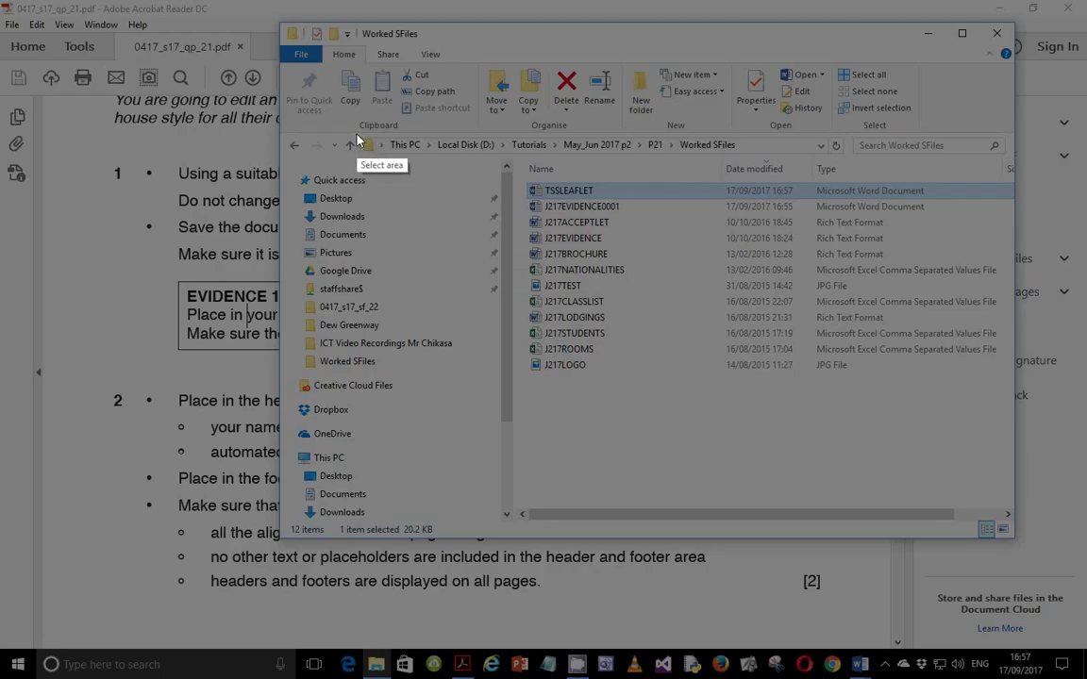
drag(356, 136, 1007, 403)
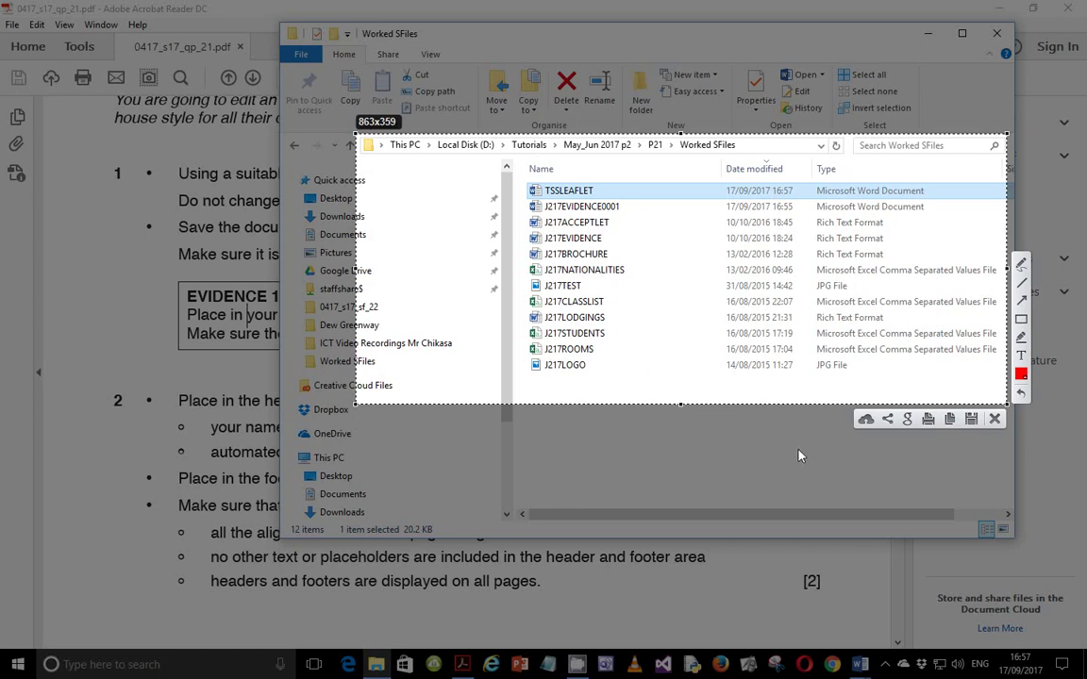
click(949, 421)
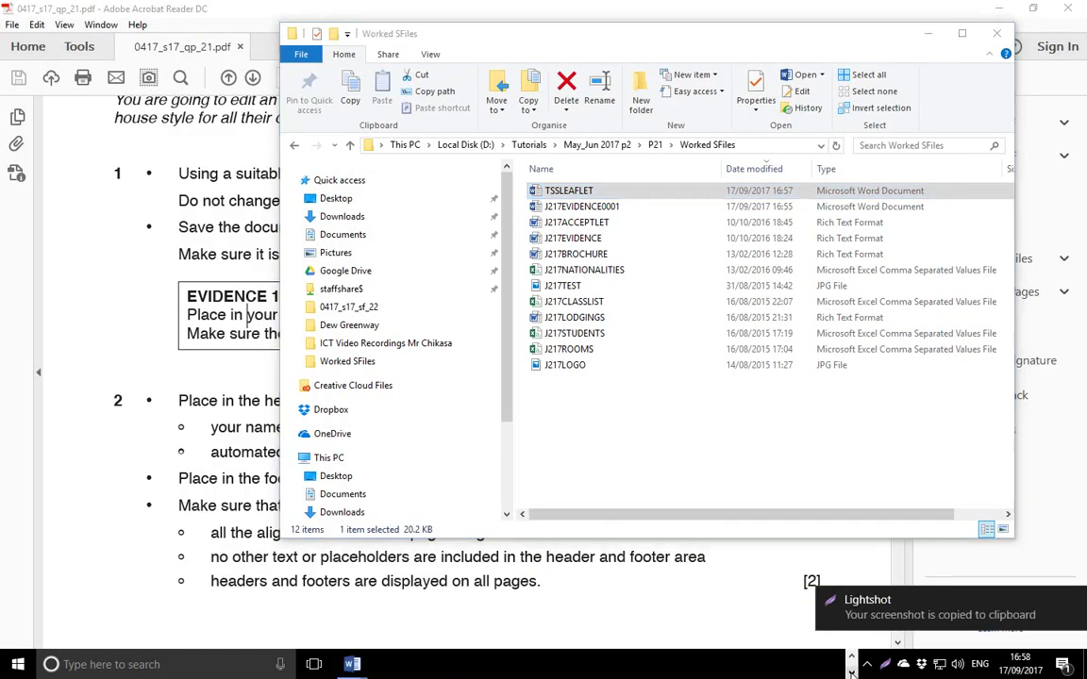
- Paste the folder screenshot below Step 1 in the evidence document
mouse_move(351, 665)
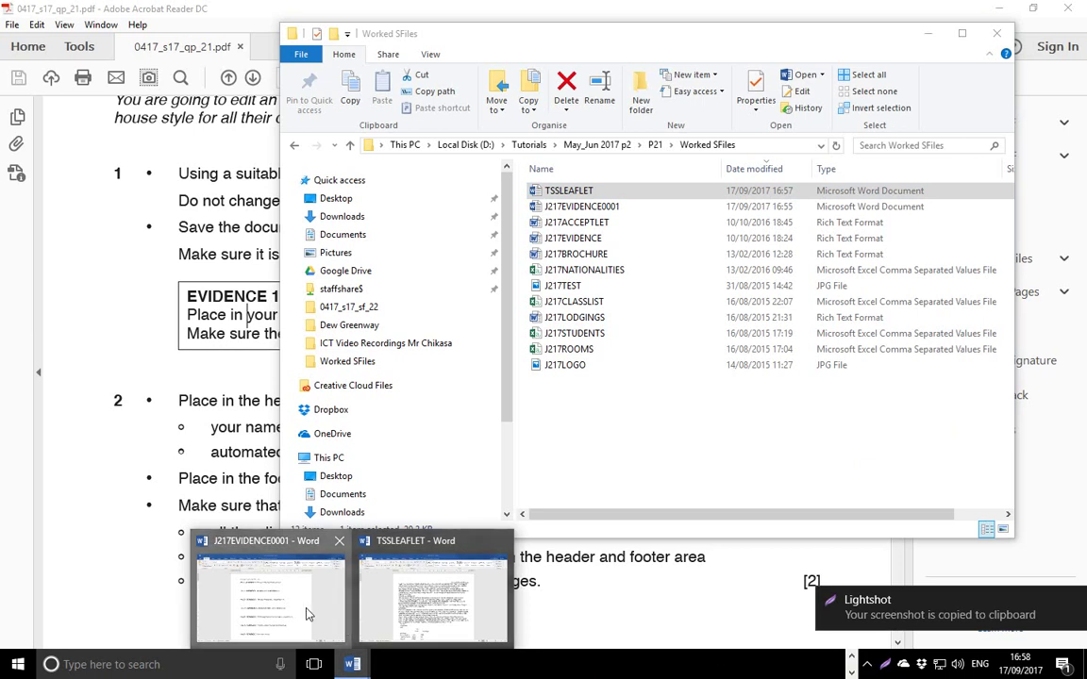
click(306, 614)
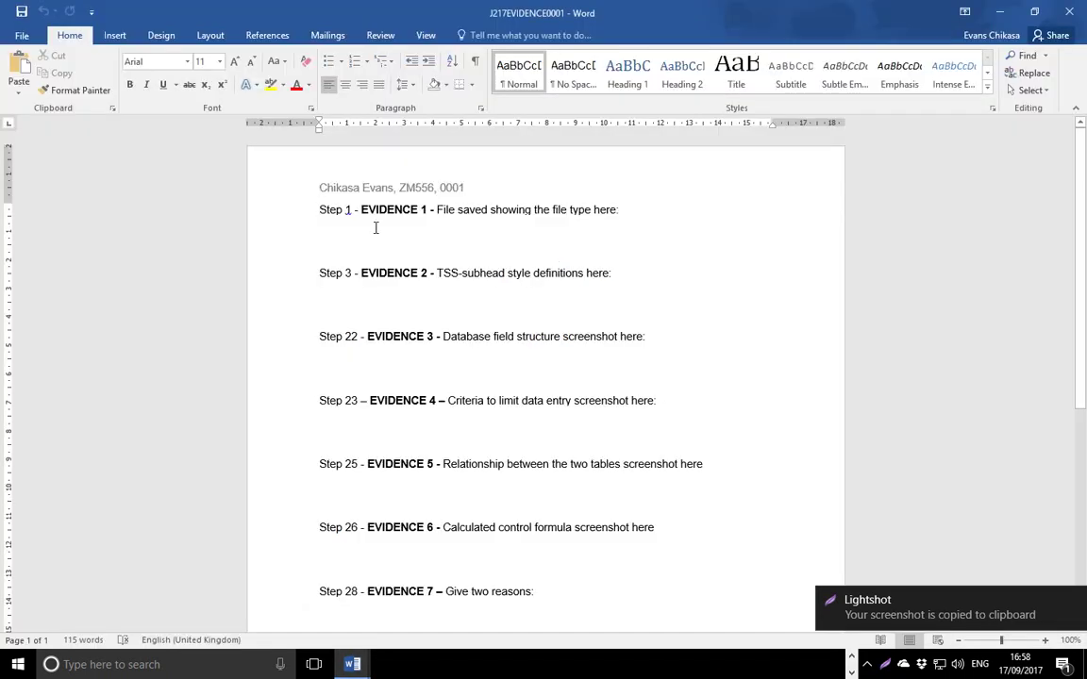
key(ctrl+v)
- Check TSSLEAFLET's Save As type is Word Document in the current folder, then cancel without saving
mouse_move(859, 667)
click(929, 575)
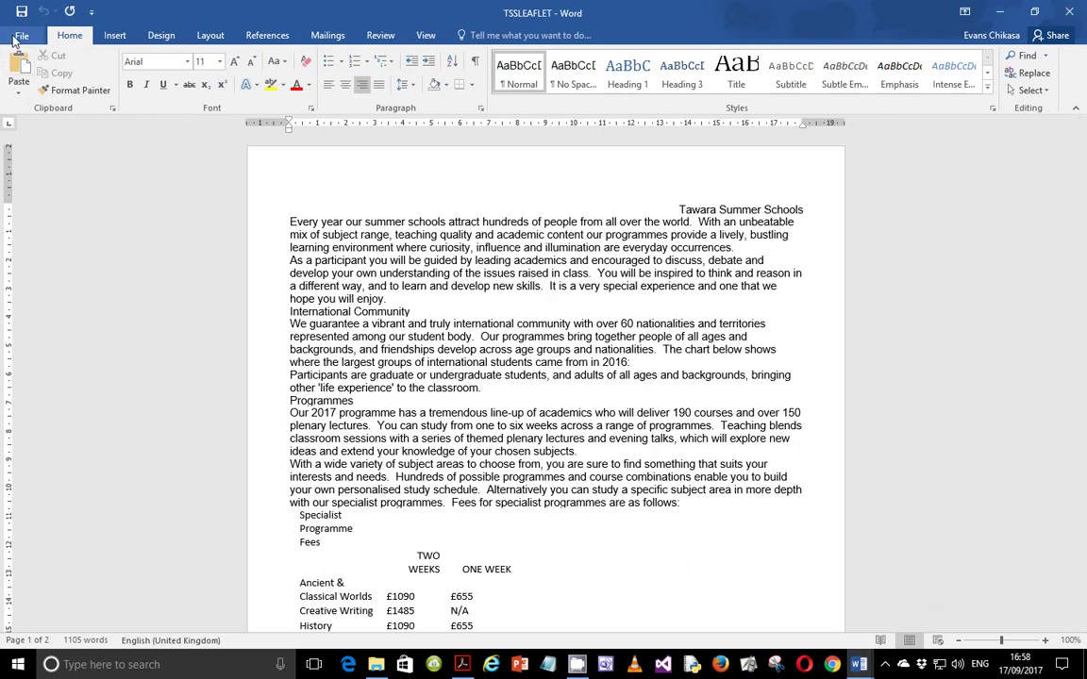
click(17, 37)
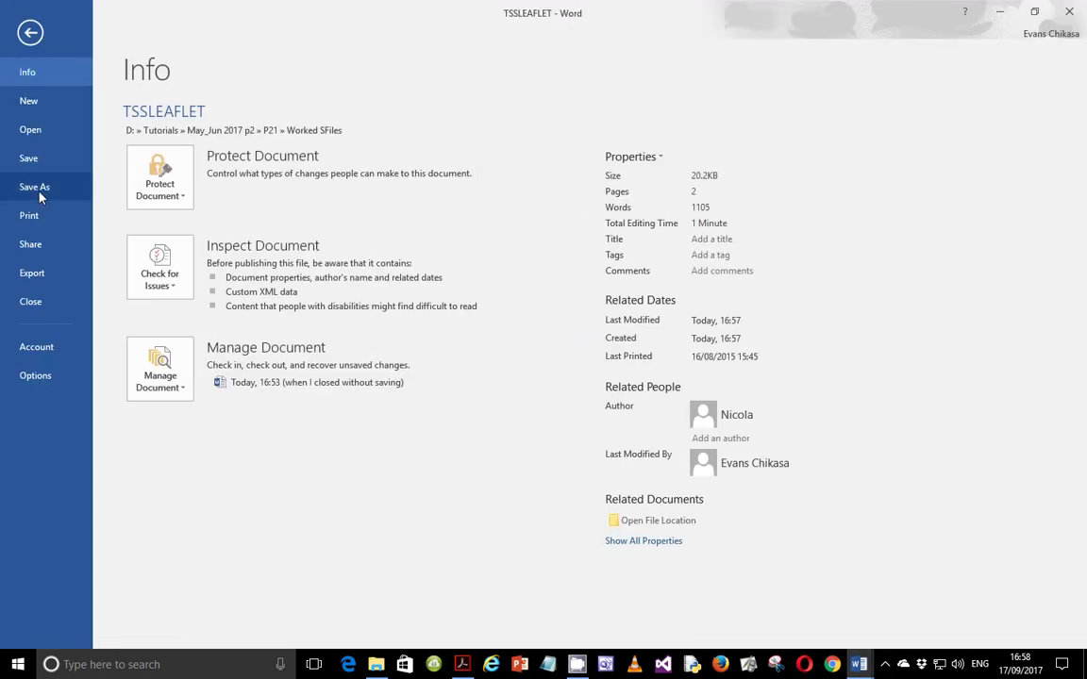
click(39, 194)
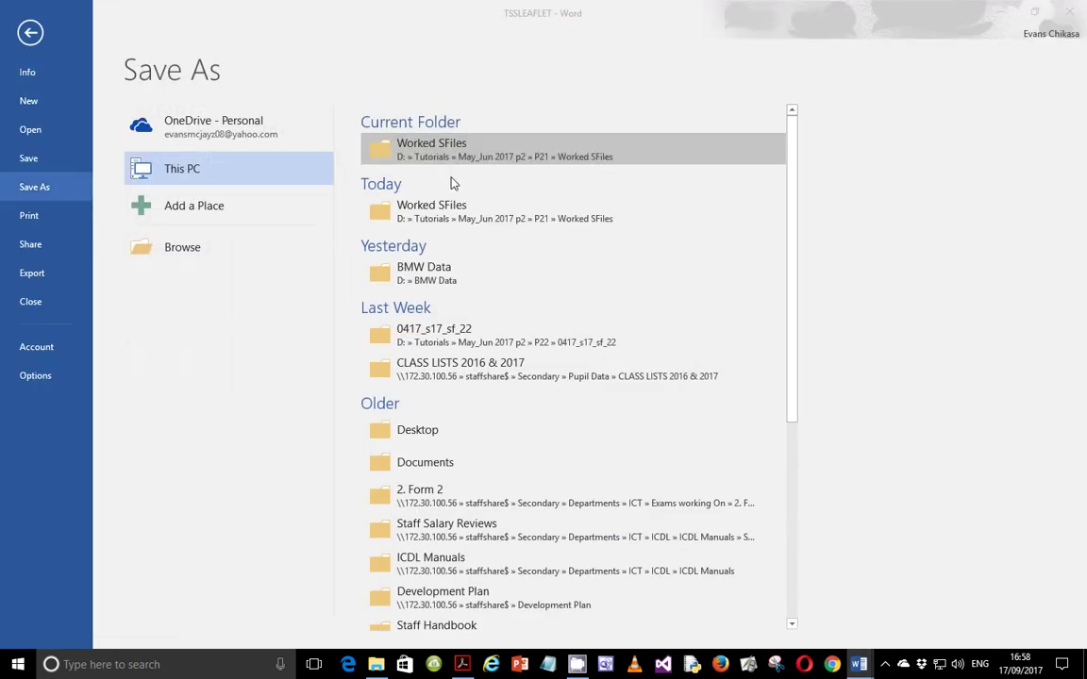
click(451, 151)
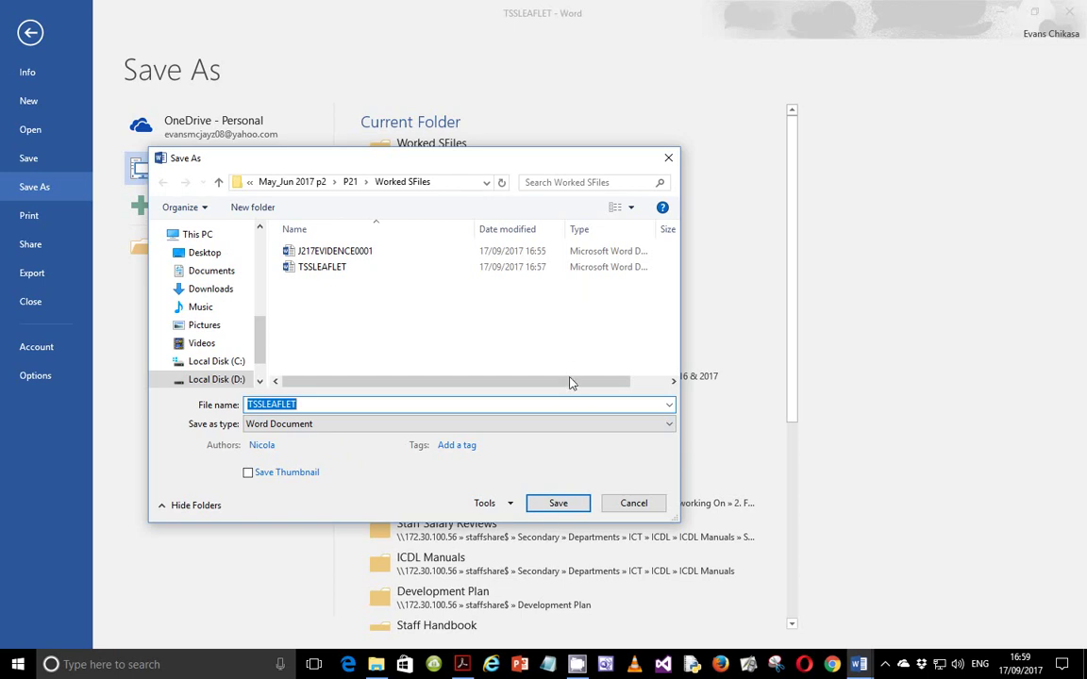
click(633, 503)
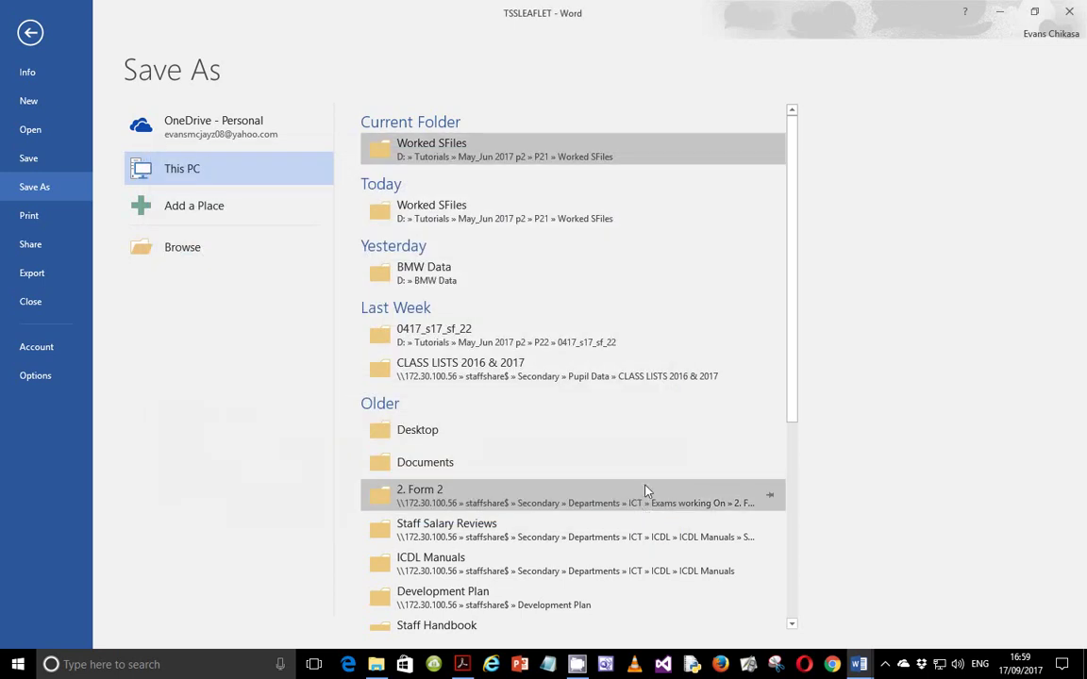
click(30, 33)
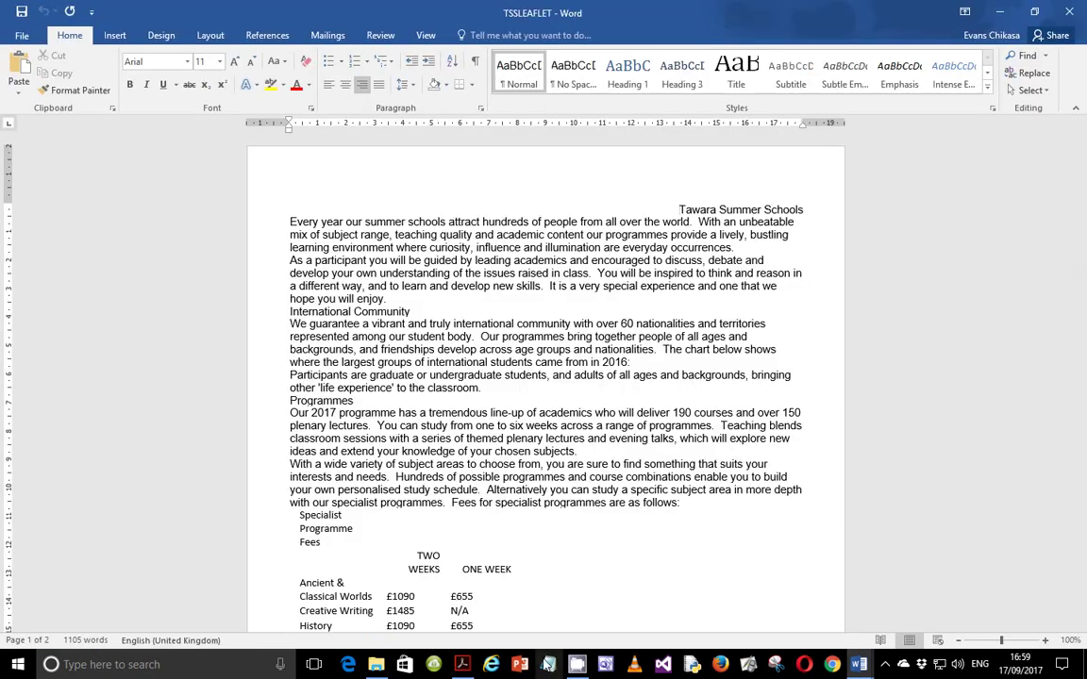
- Bring the exam paper back and scroll to question 2's header and footer requirements
click(462, 664)
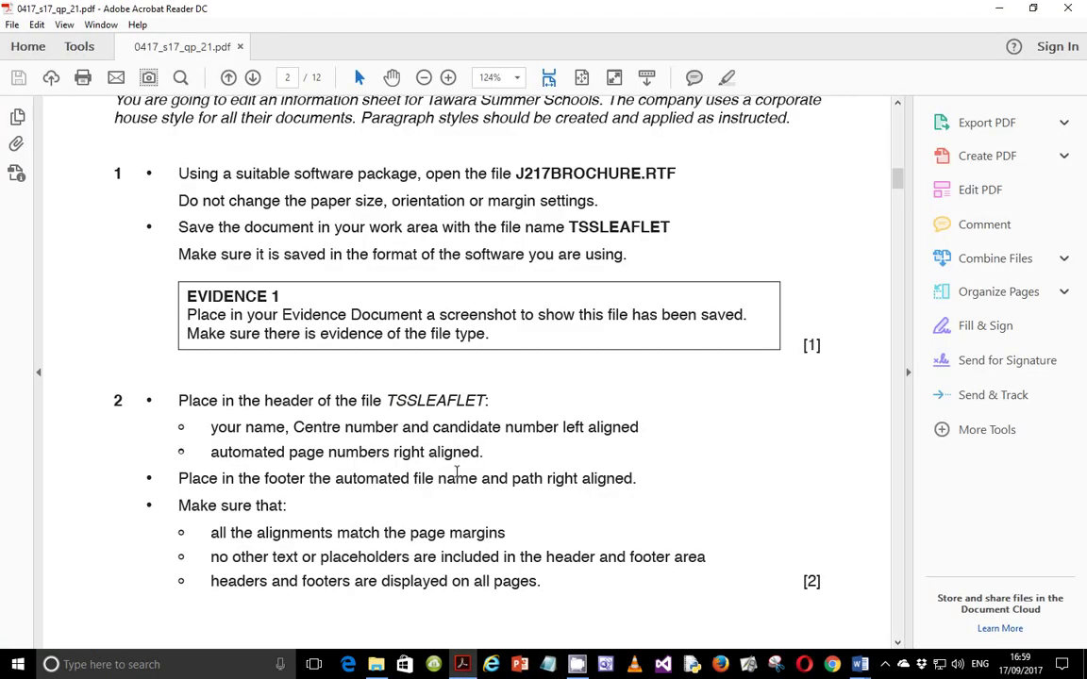
scroll(458, 472, down, 3)
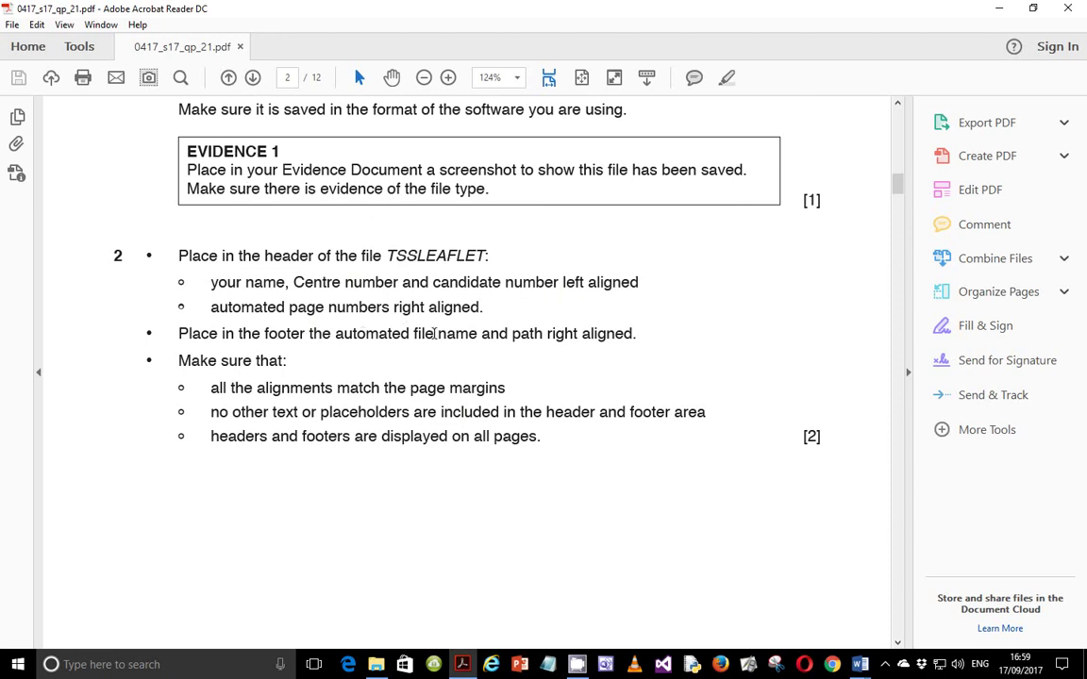
- Add a Blank (Three Columns) header with the candidate's name, centre and candidate numbers on the left
mouse_move(859, 664)
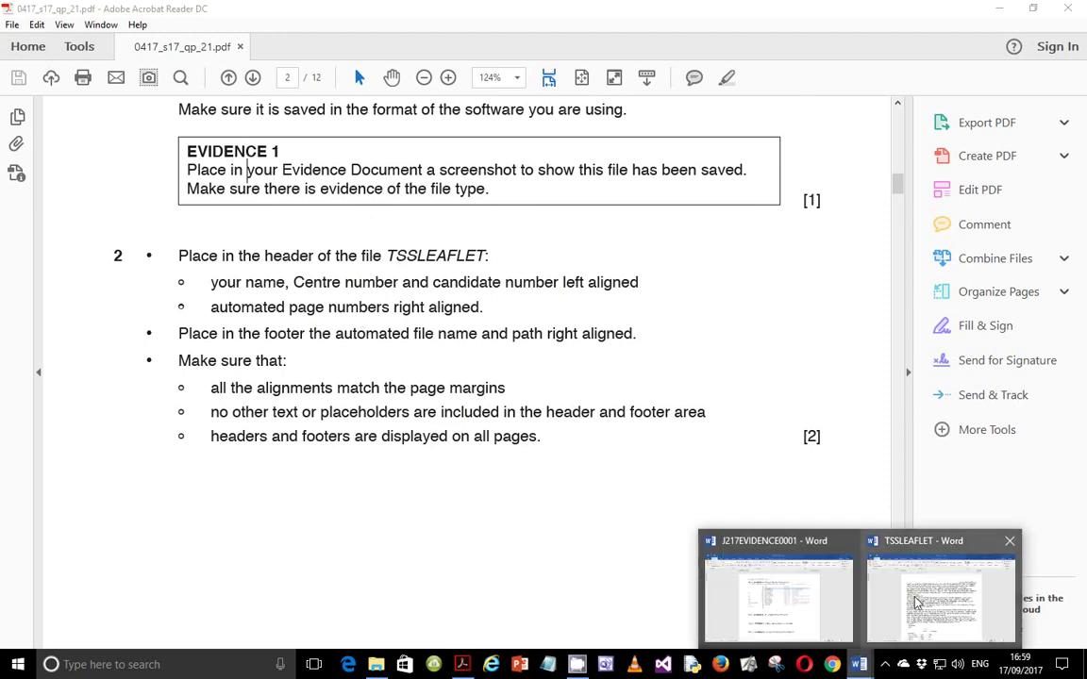
click(948, 585)
click(115, 35)
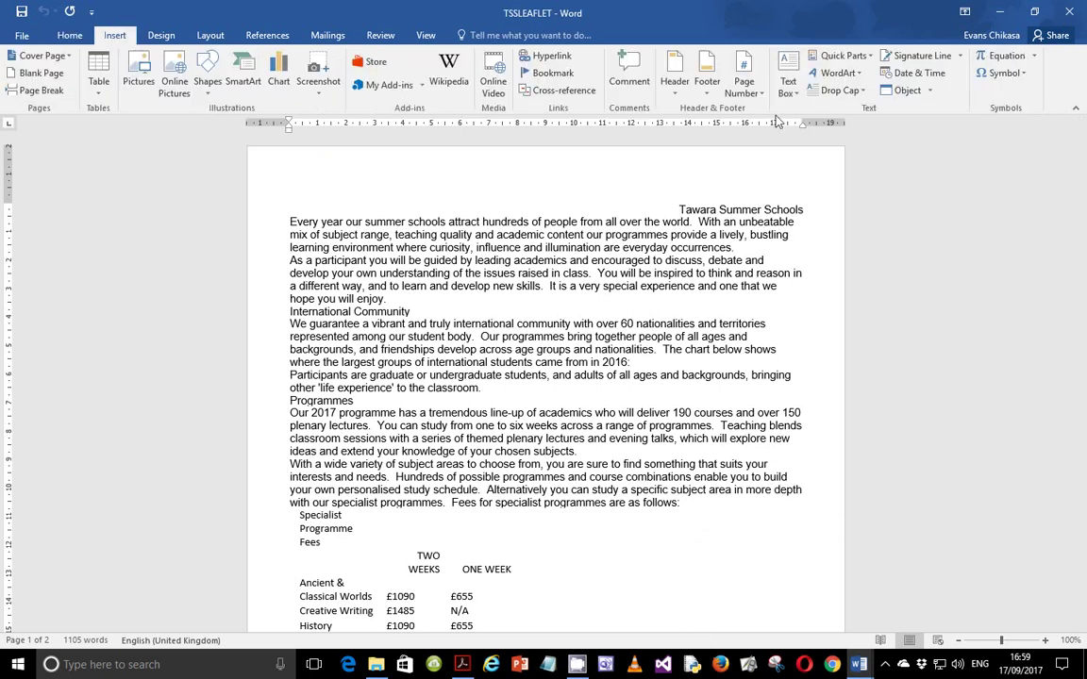
click(675, 80)
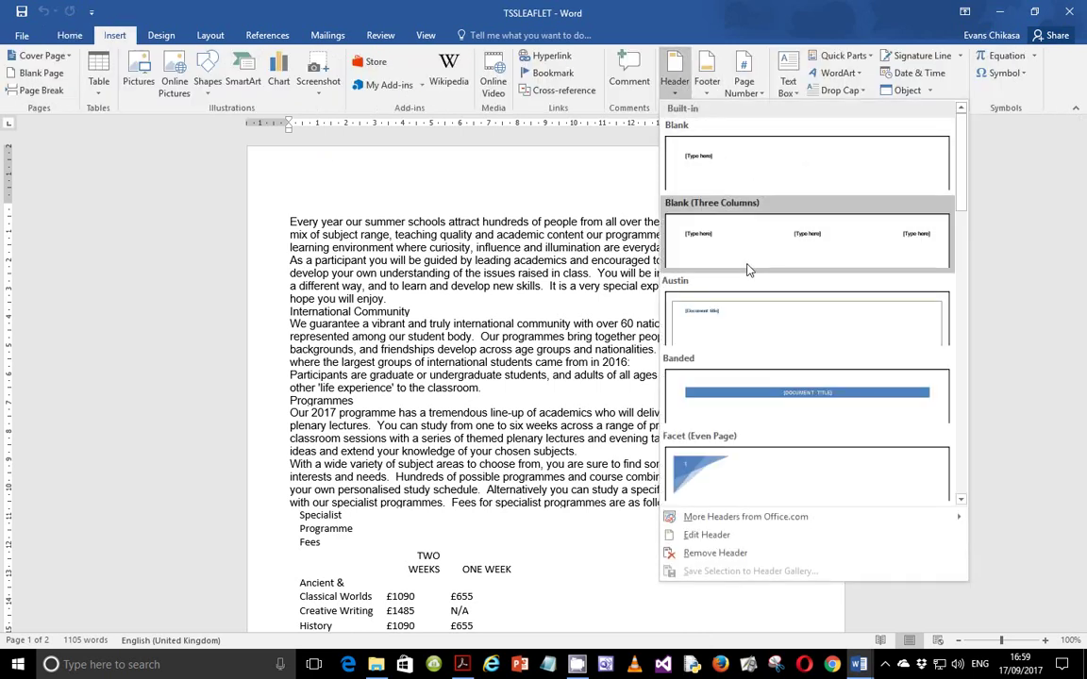
click(747, 271)
click(311, 188)
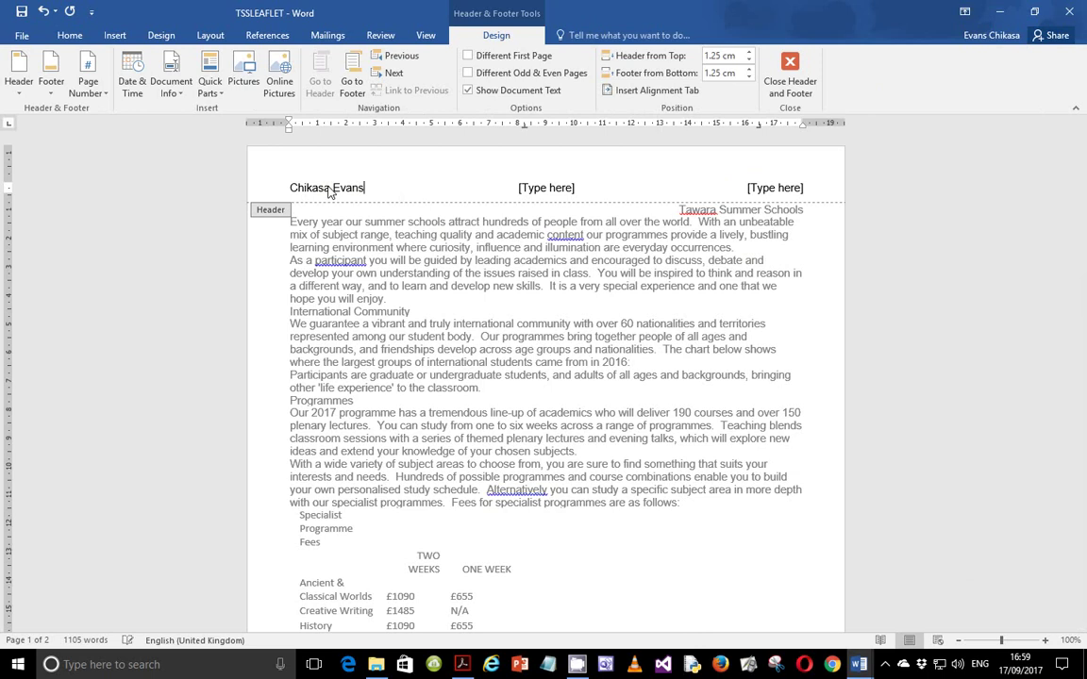
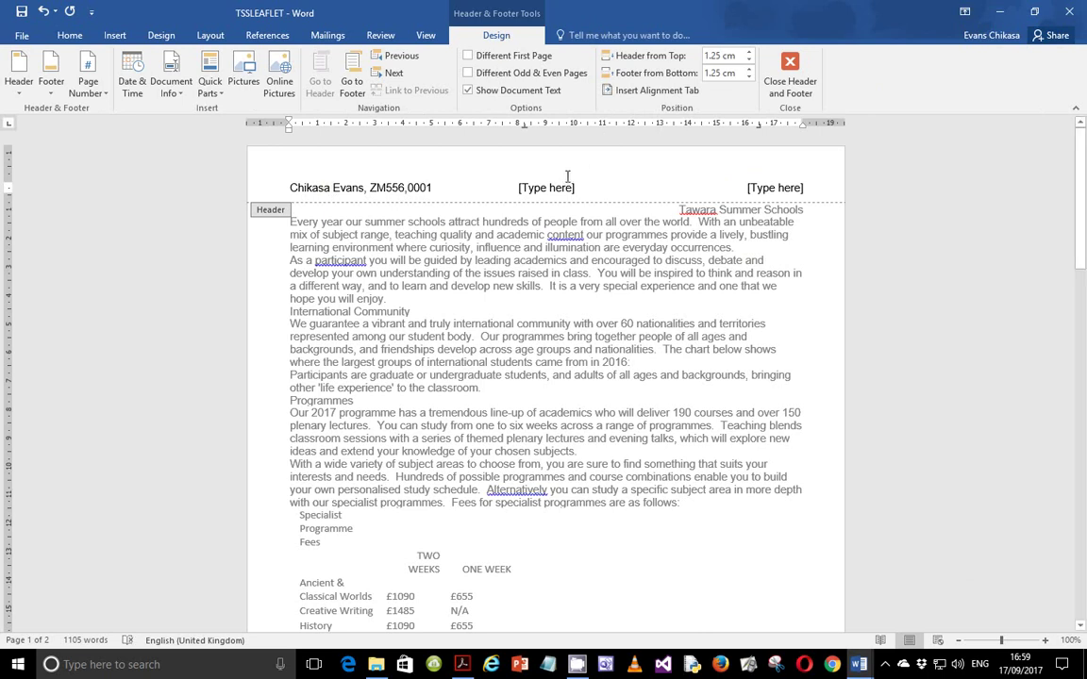
- Insert a Page field in 1, 2, 3 format into the header's right placeholder
click(800, 187)
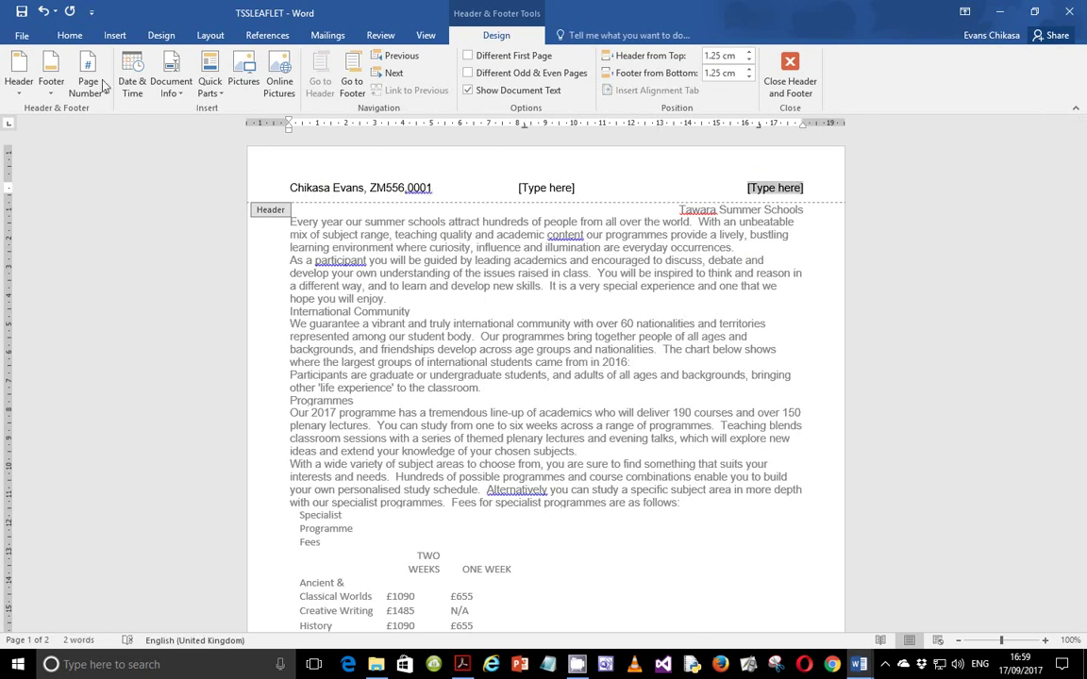
click(210, 85)
click(236, 147)
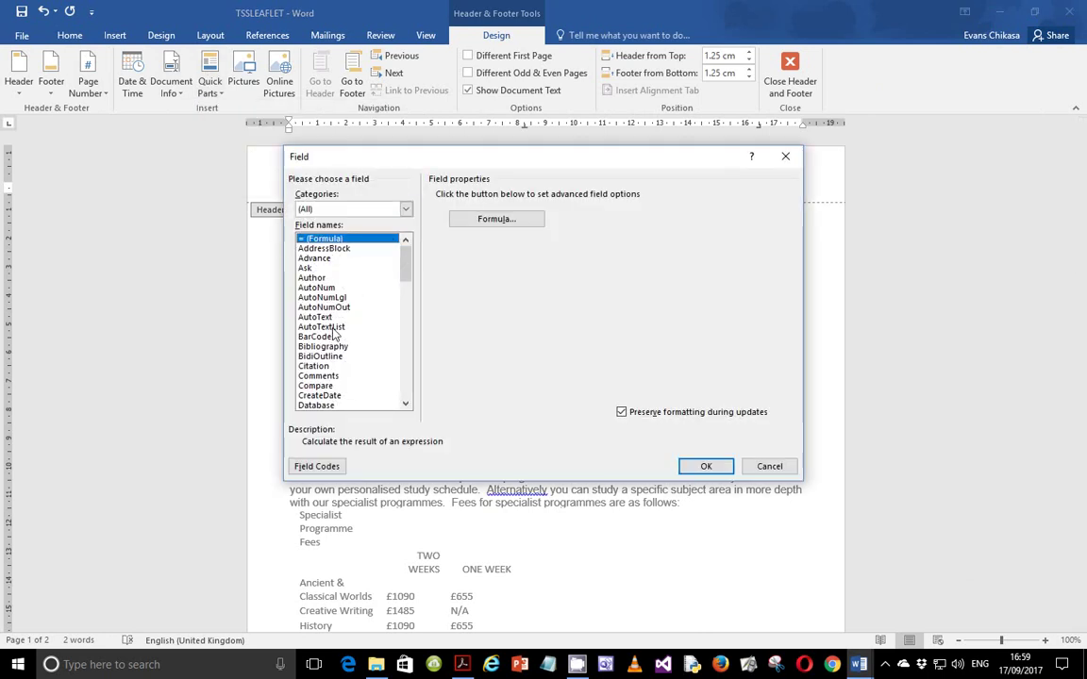
key(p)
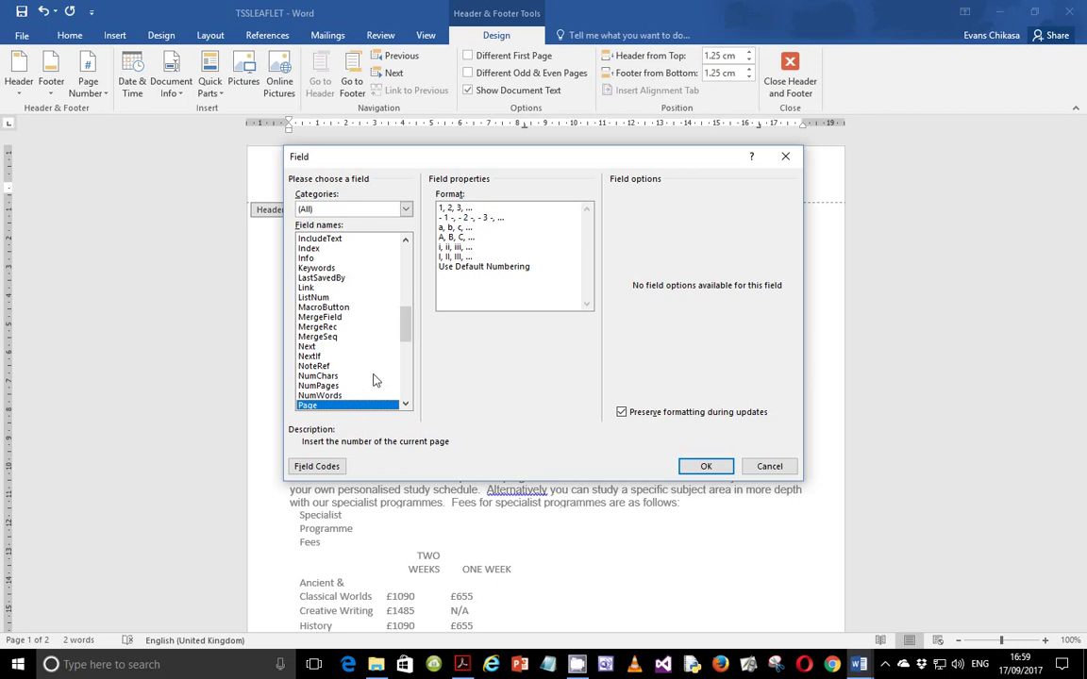
click(448, 208)
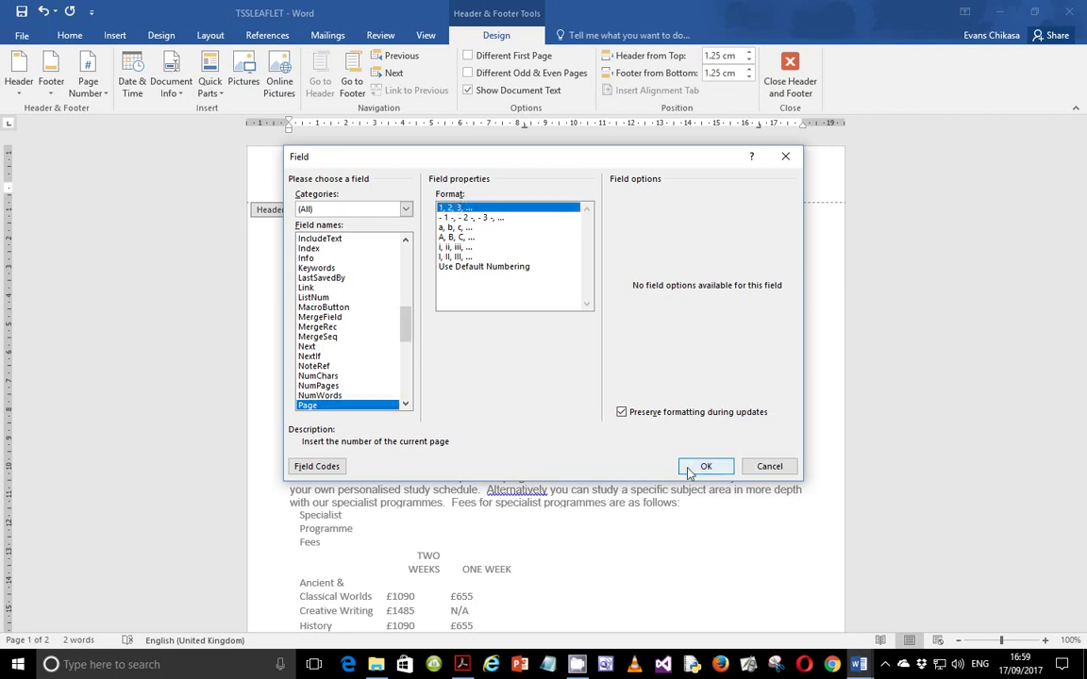
click(702, 466)
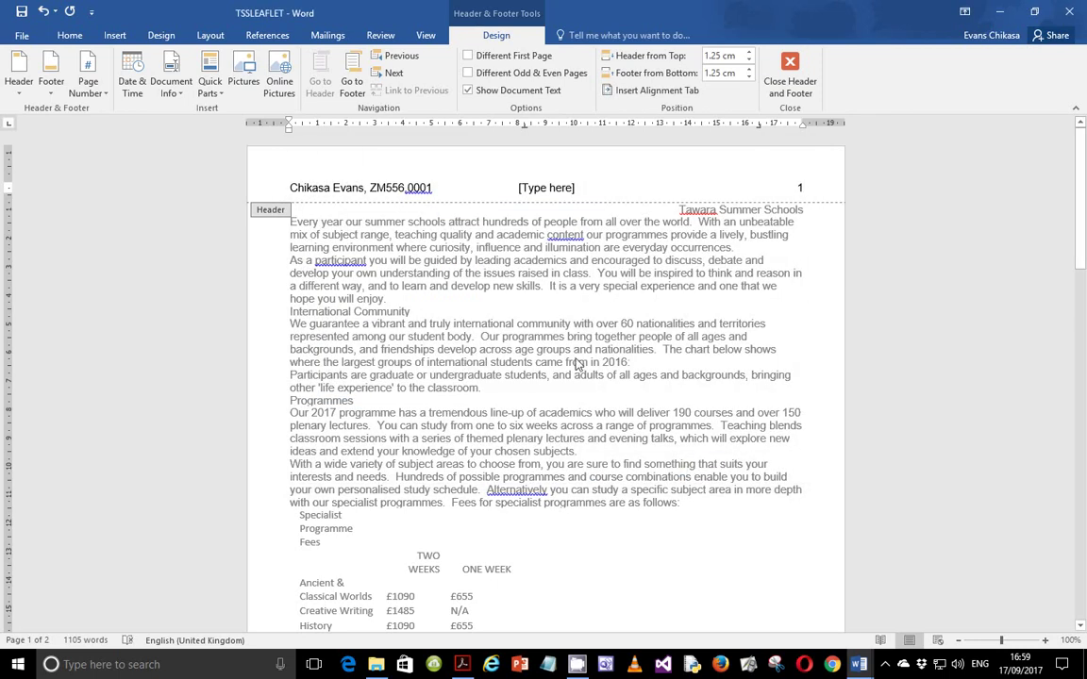
click(461, 664)
scroll(289, 394, down, 2)
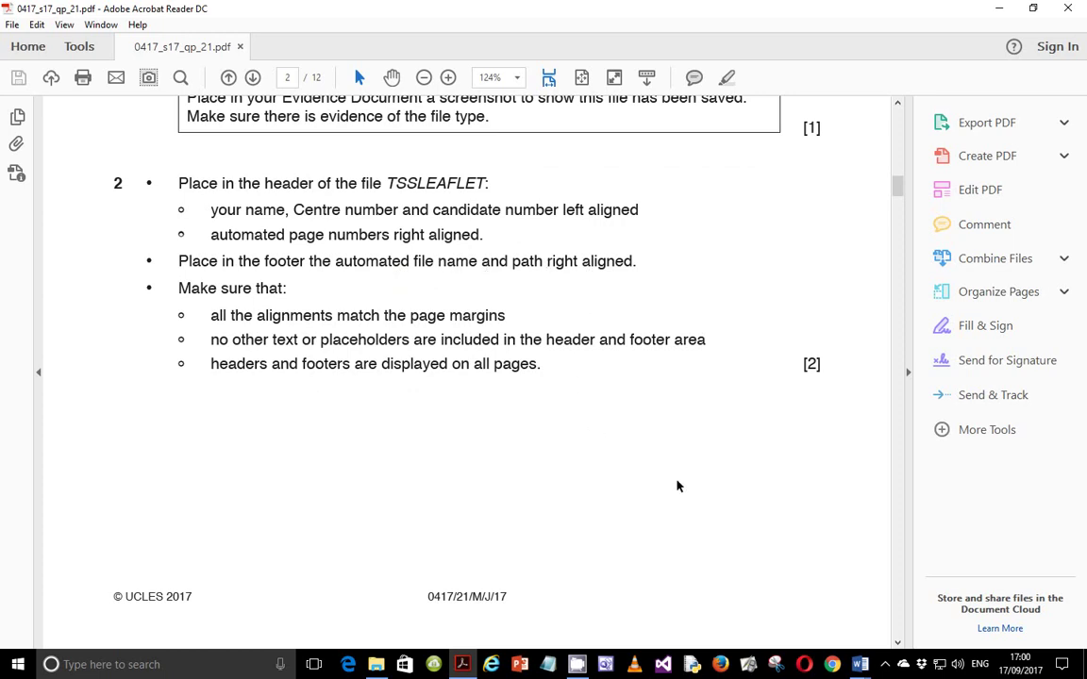
- Return to TSSLEAFLET in Word and close header editing with Esc
mouse_move(859, 664)
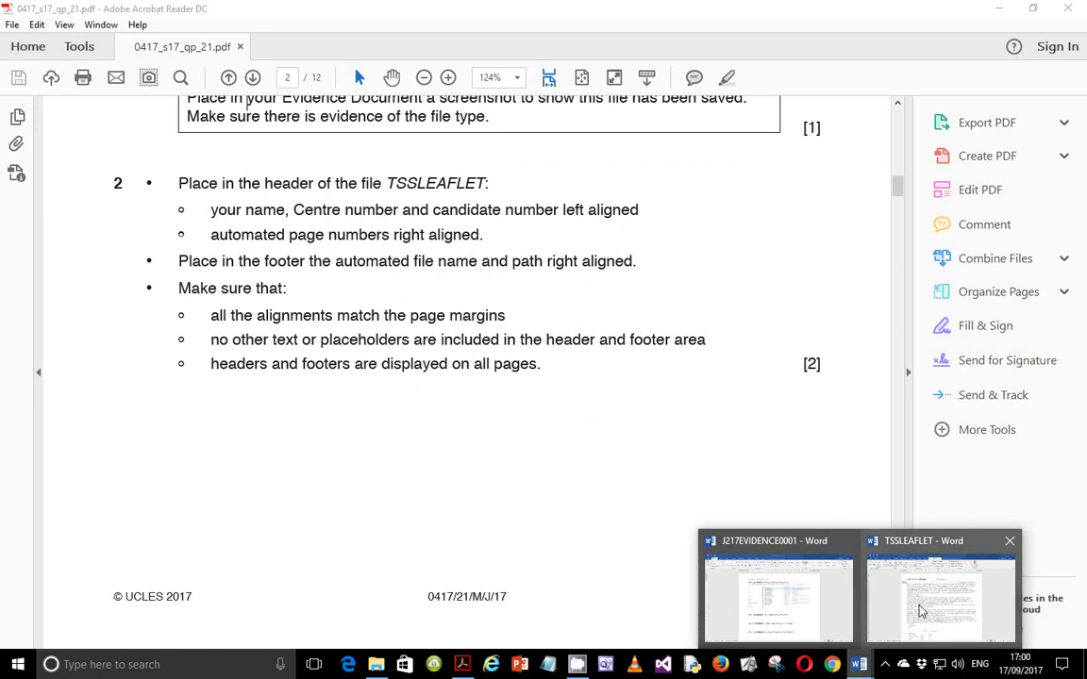
click(920, 611)
scroll(547, 448, down, 3)
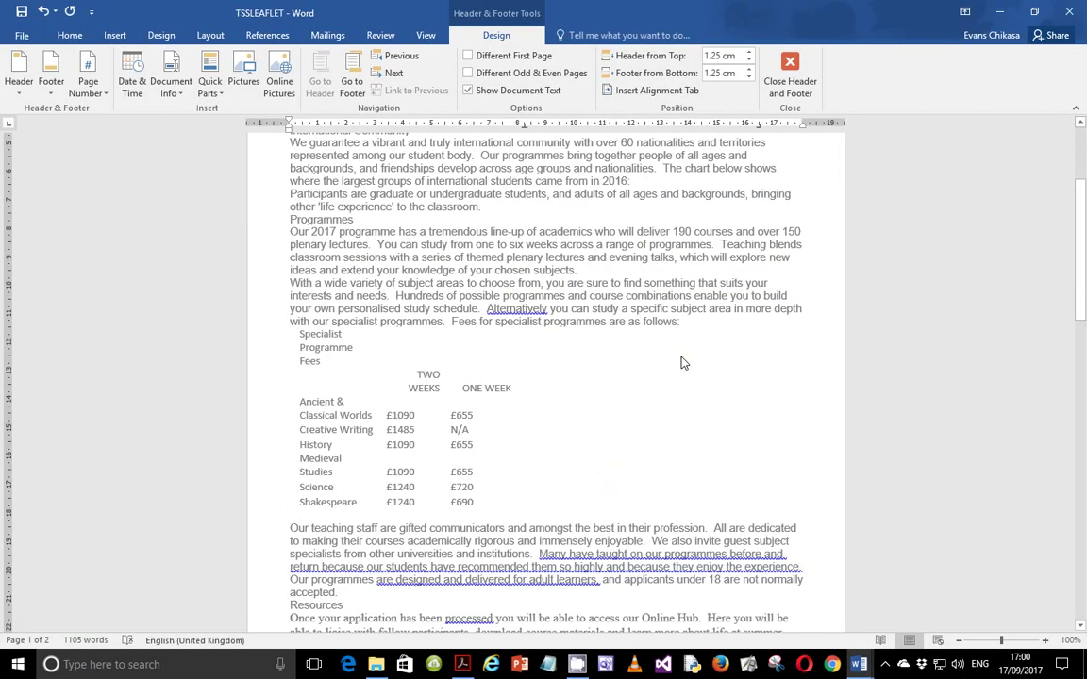
key(Escape)
click(114, 35)
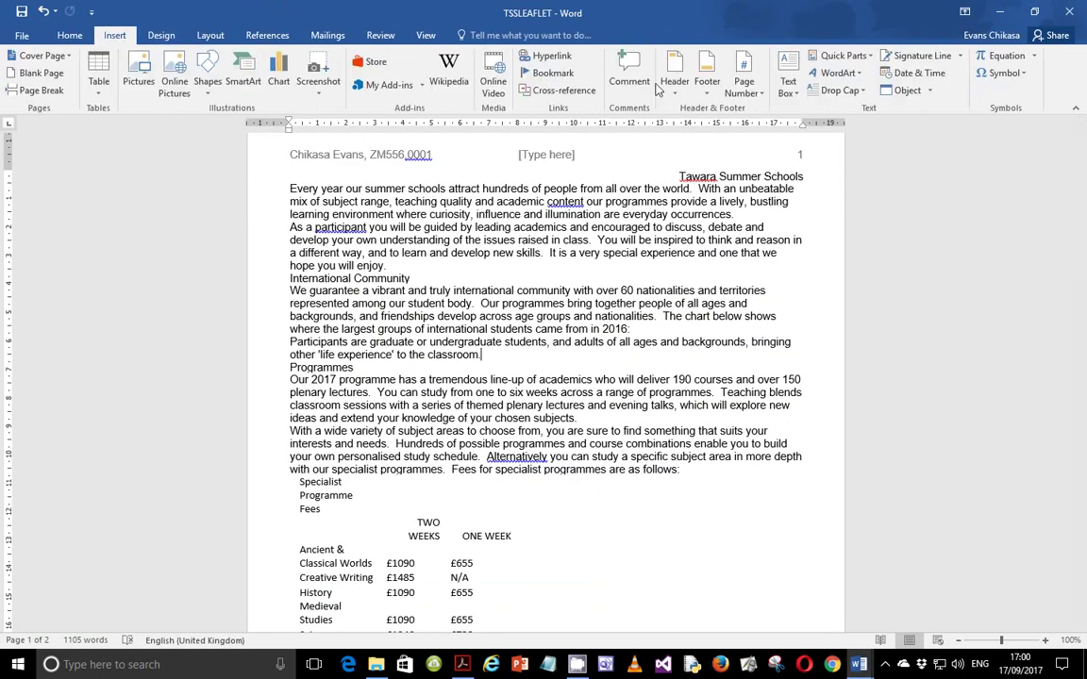
- Add a Blank (Three Columns) footer with a FileName field including the path on the right
click(706, 80)
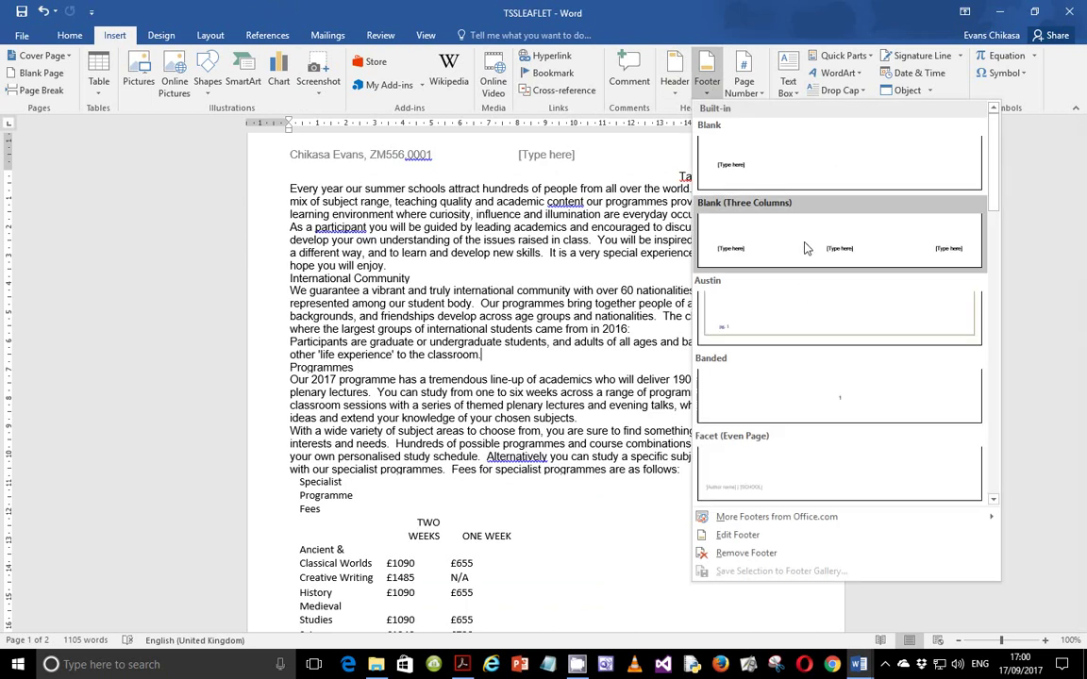
click(807, 249)
click(769, 580)
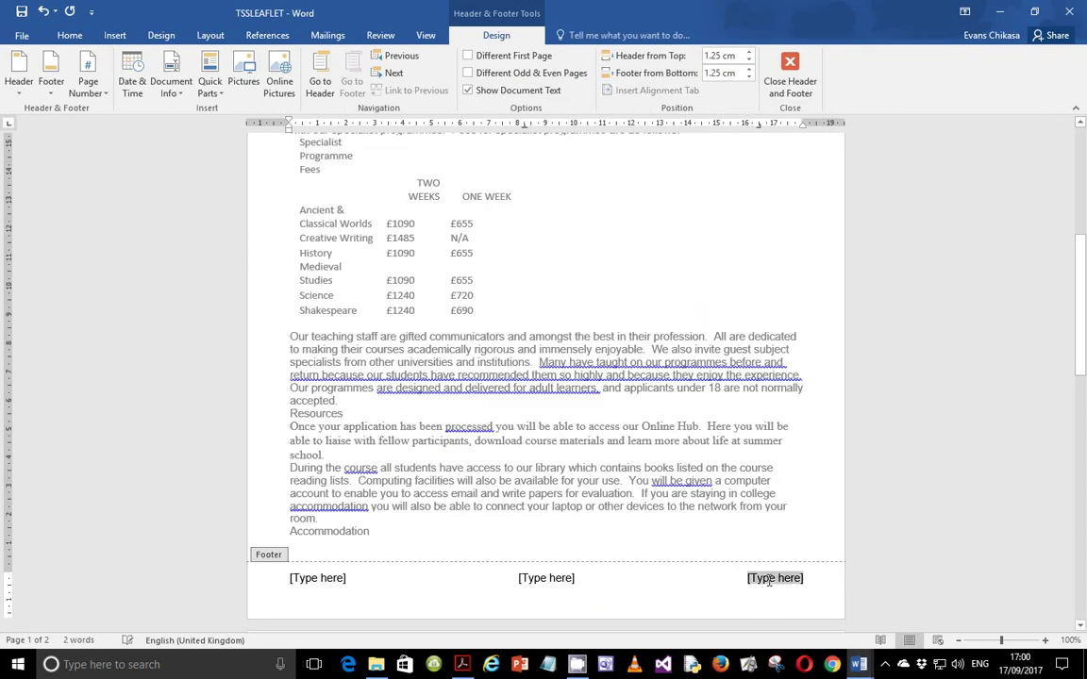
click(210, 81)
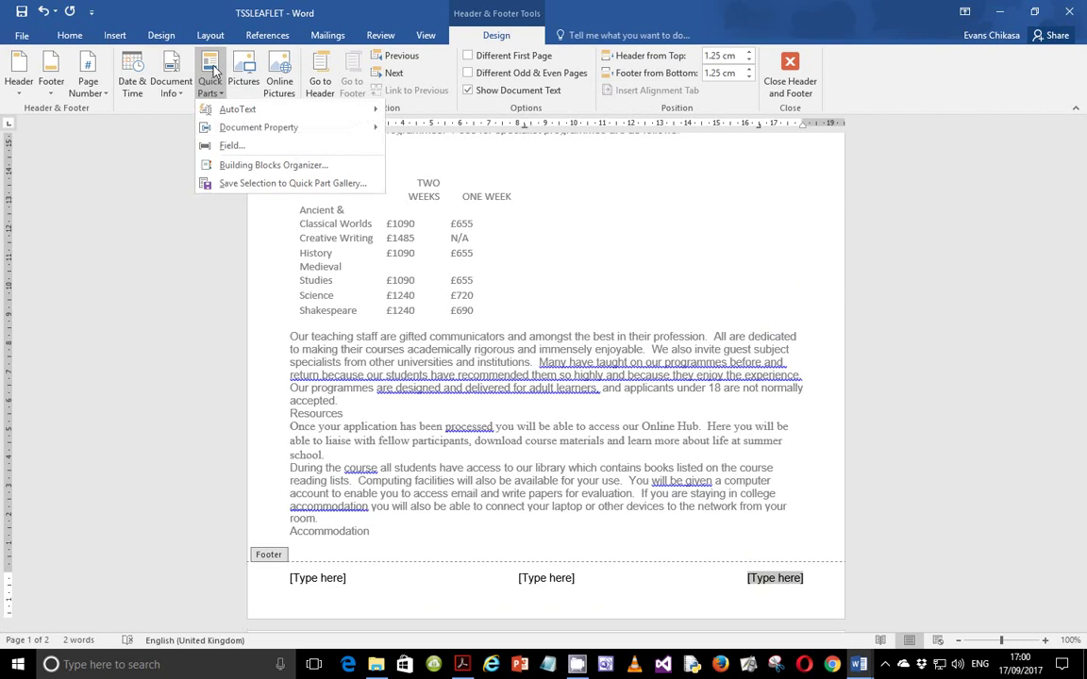
click(247, 149)
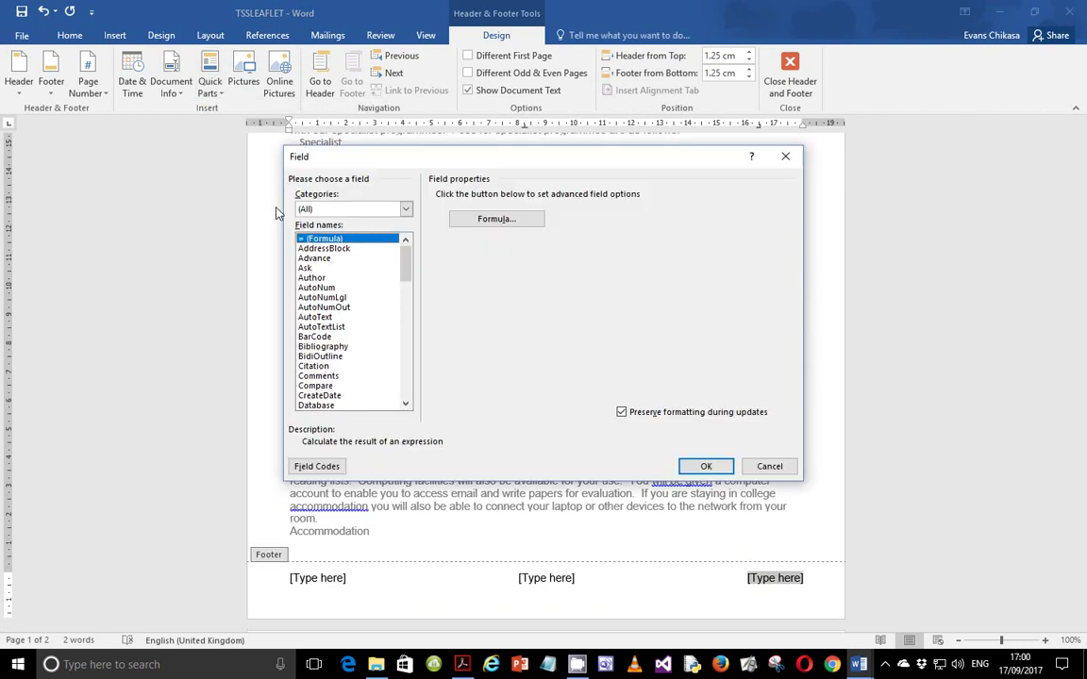
key(f)
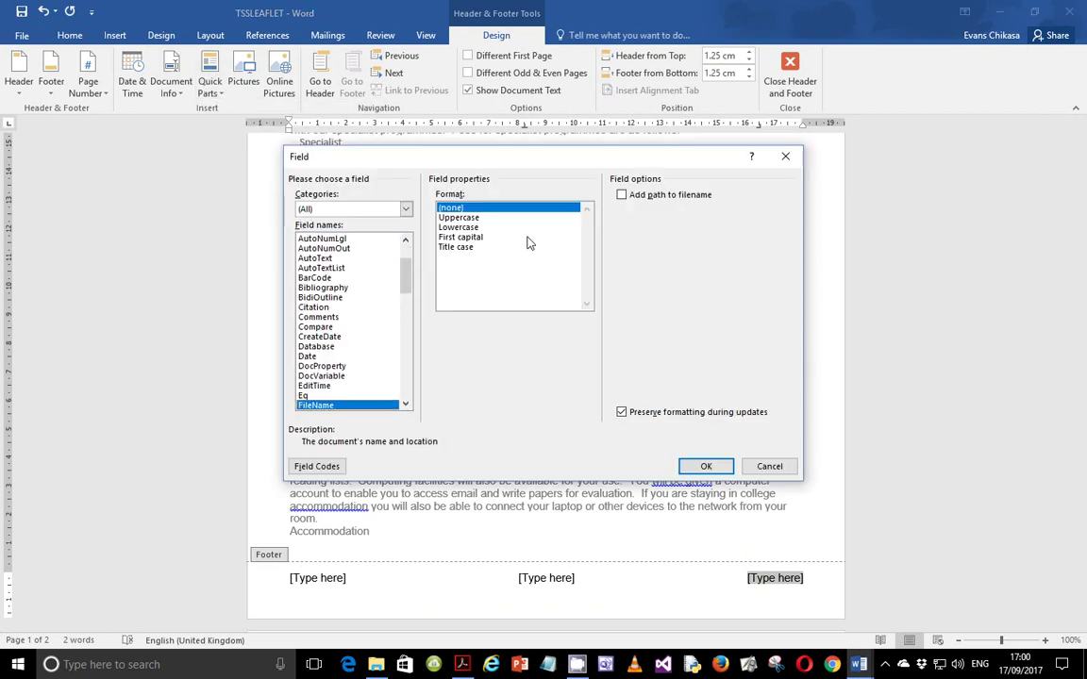
click(658, 200)
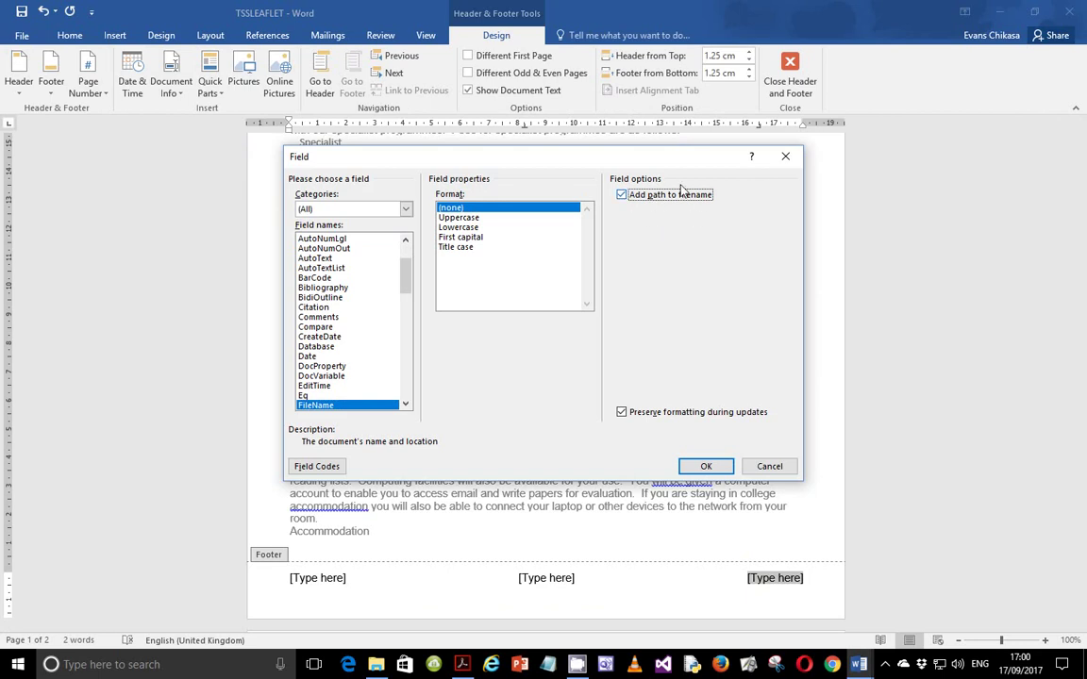
click(705, 467)
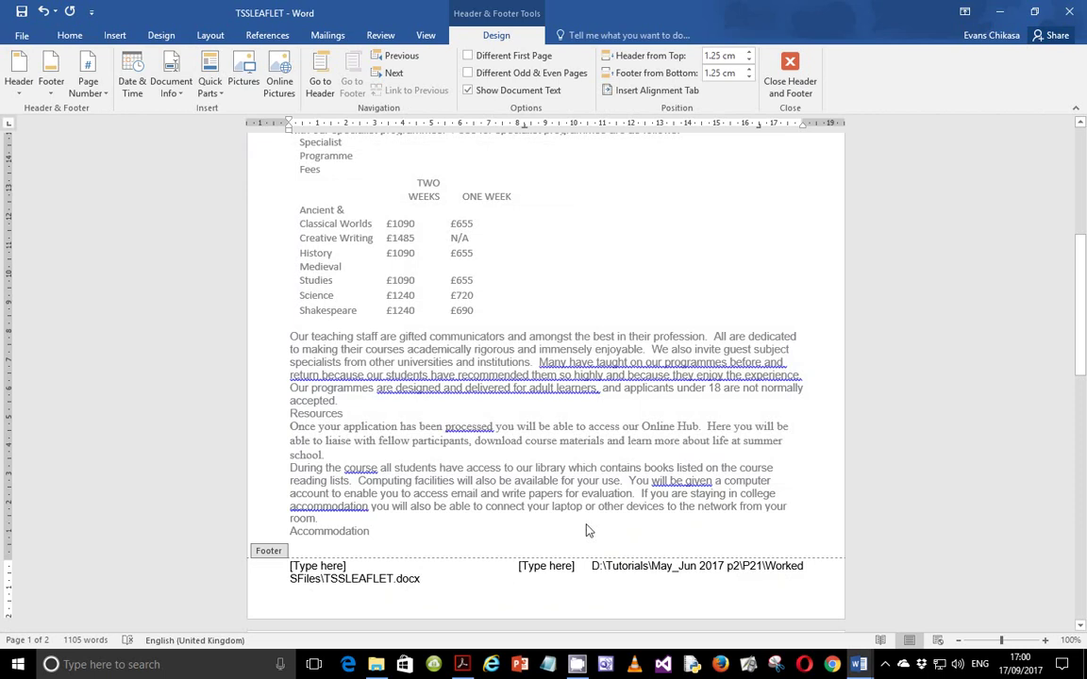
- Recheck the task in the exam paper, then return to TSSLEAFLET
key(alt+Tab)
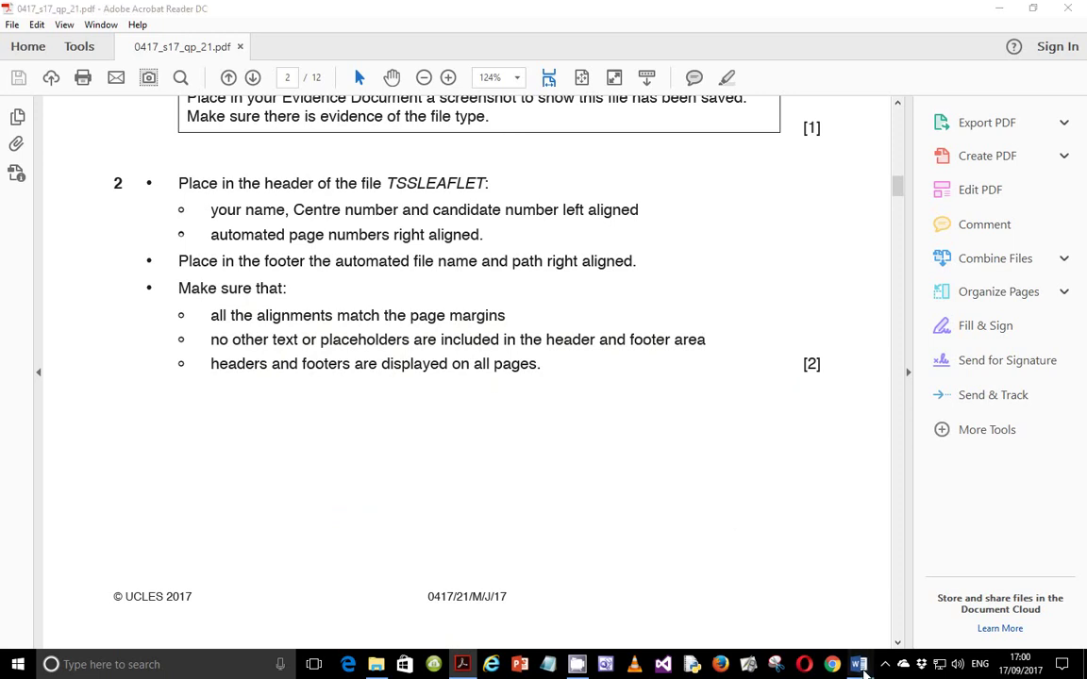
mouse_move(860, 664)
click(919, 594)
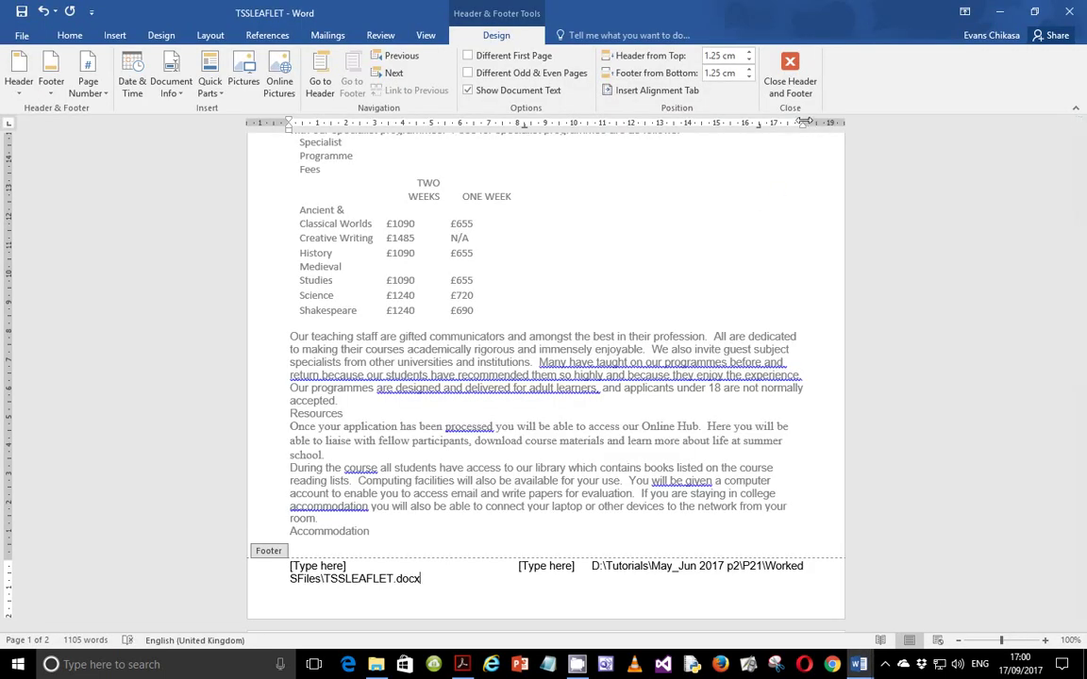
- Delete the middle and left [Type here] placeholders from the footer
drag(801, 123, 801, 123)
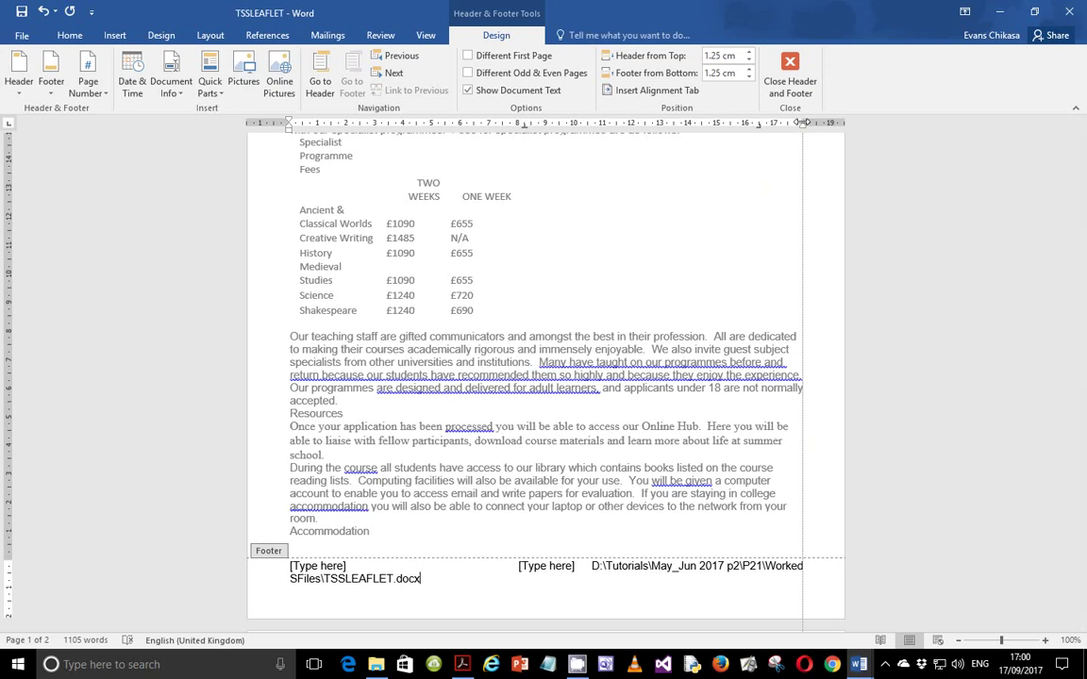
drag(801, 123, 801, 123)
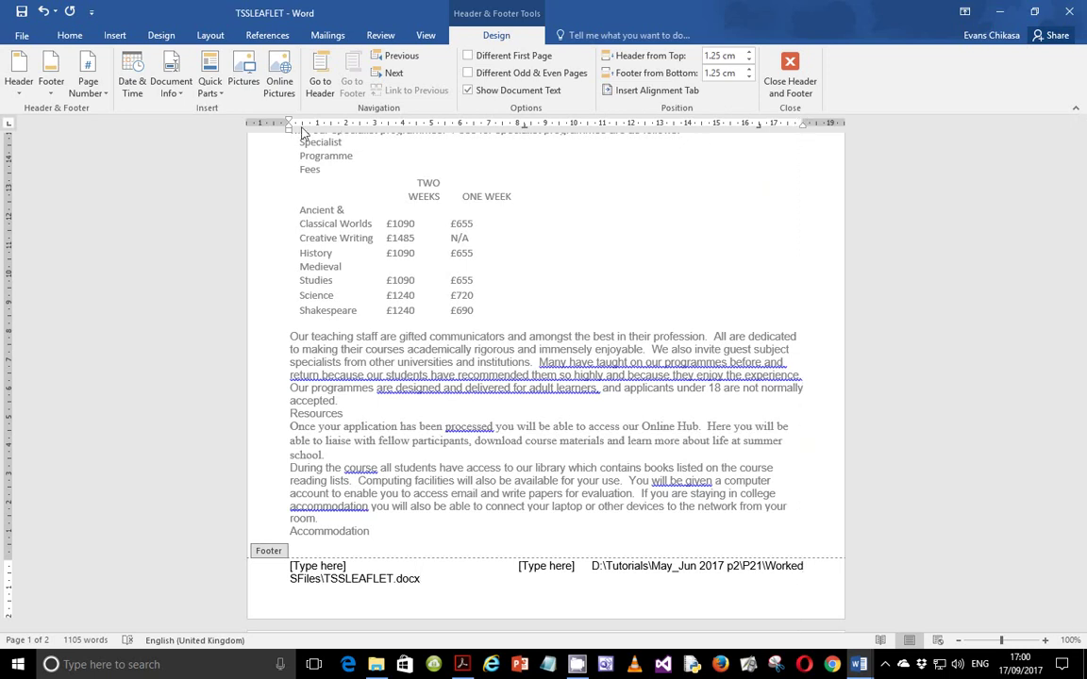
drag(289, 129, 290, 132)
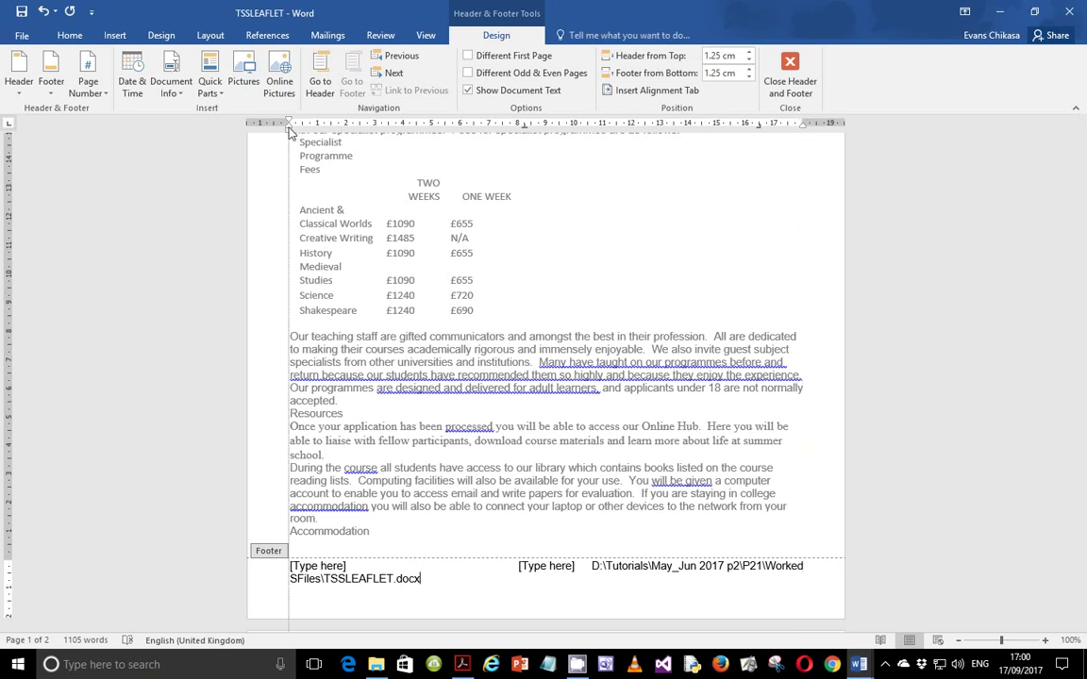
click(548, 567)
key(Delete)
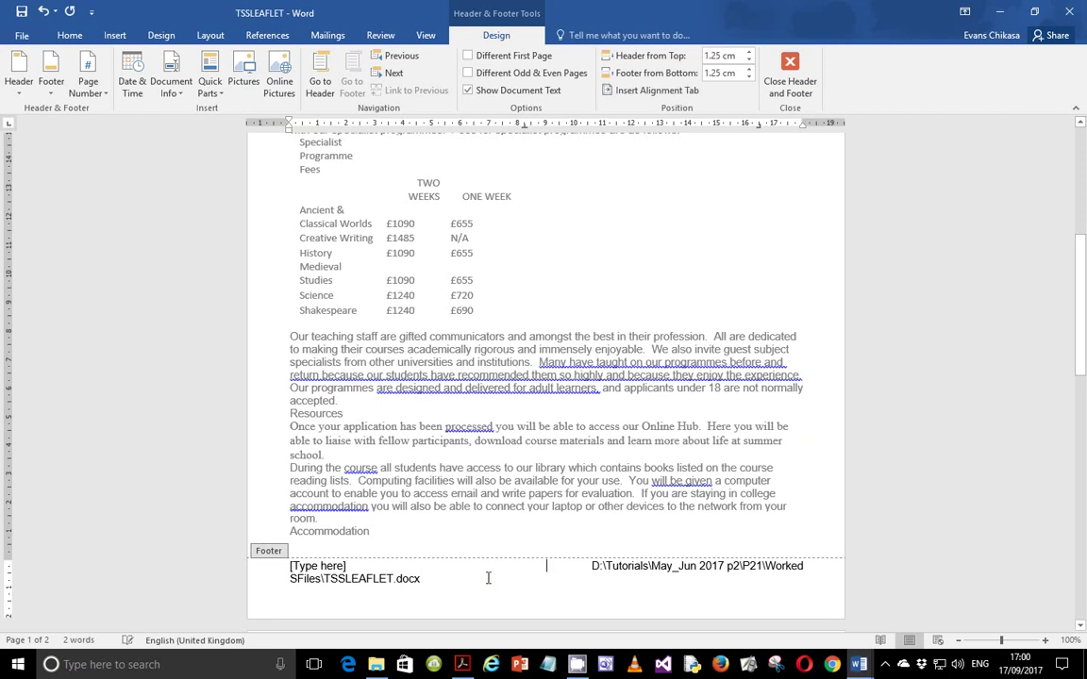
click(317, 566)
key(Delete)
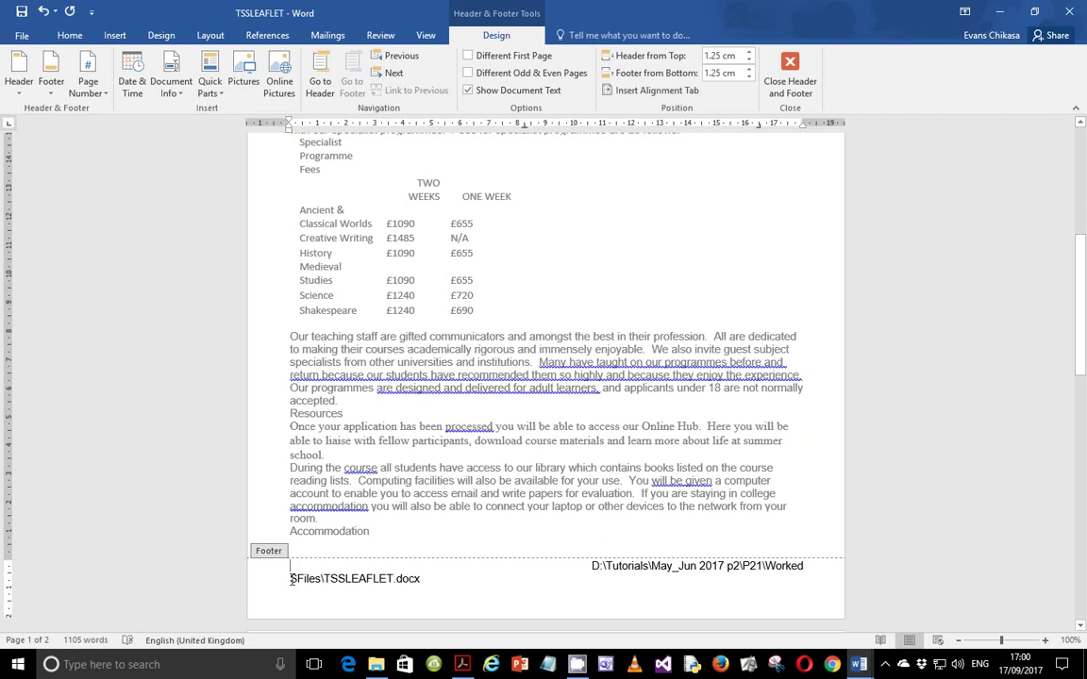
- Reposition the wrapped file name and path field so it sits on the footer's right side
drag(291, 579, 420, 579)
click(425, 580)
drag(597, 569, 806, 566)
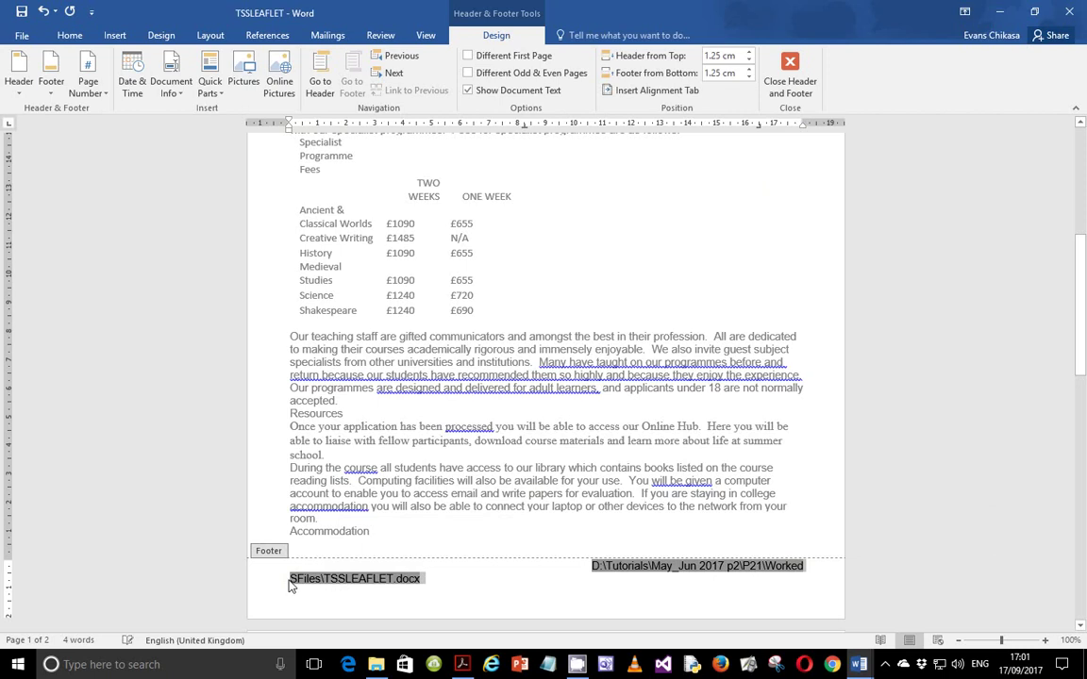
click(564, 610)
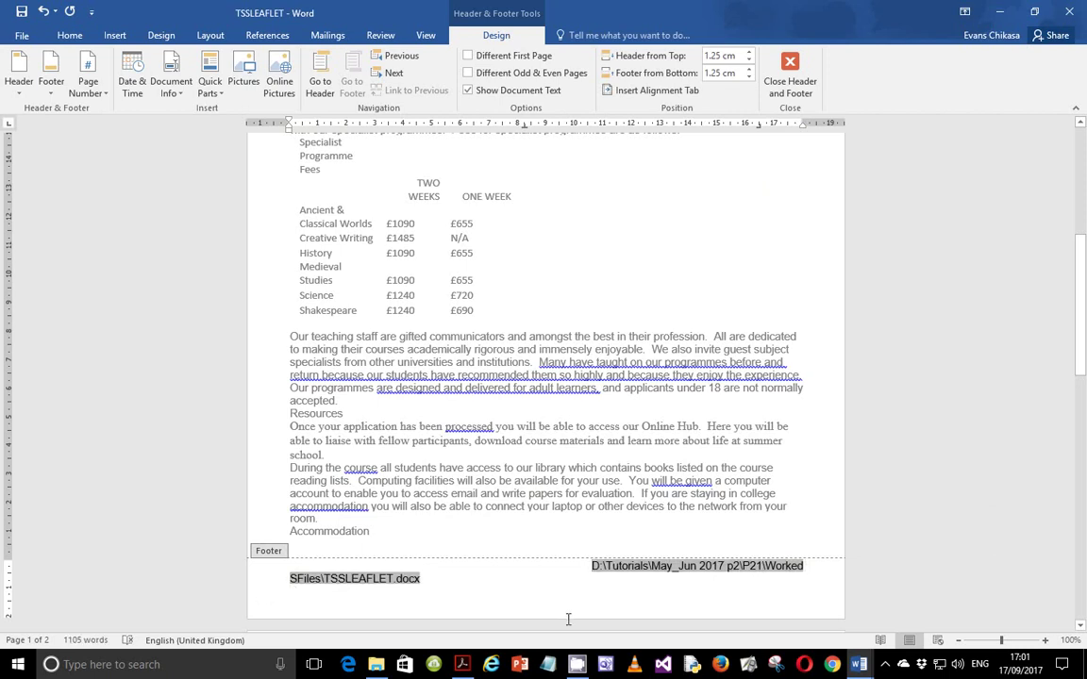
key(ctrl+e)
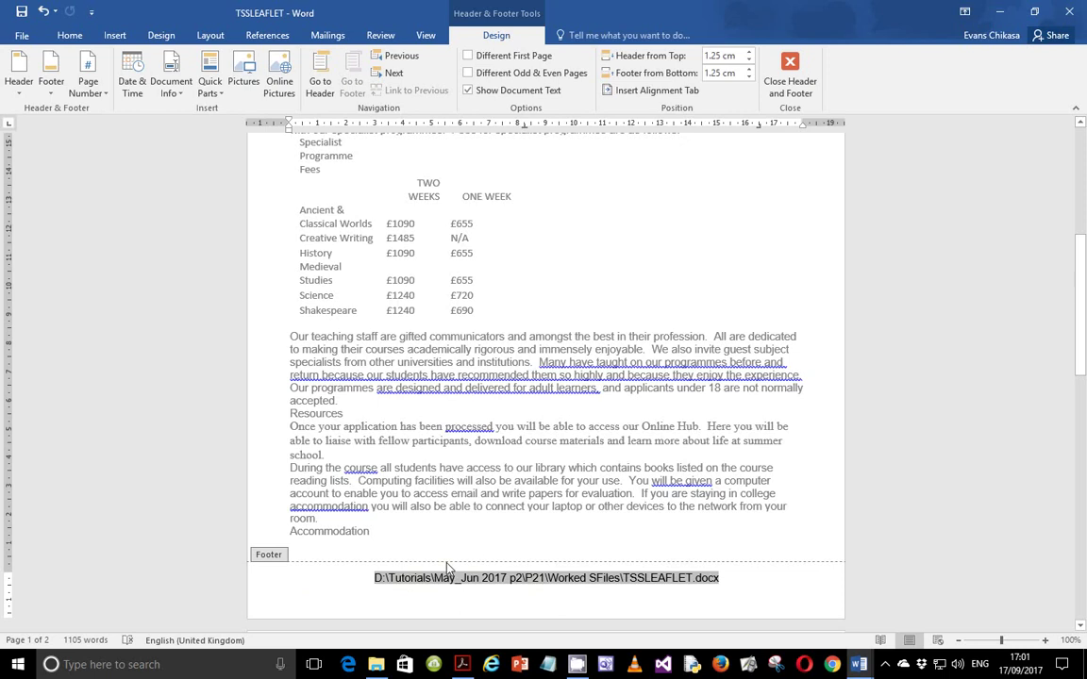
key(Tab)
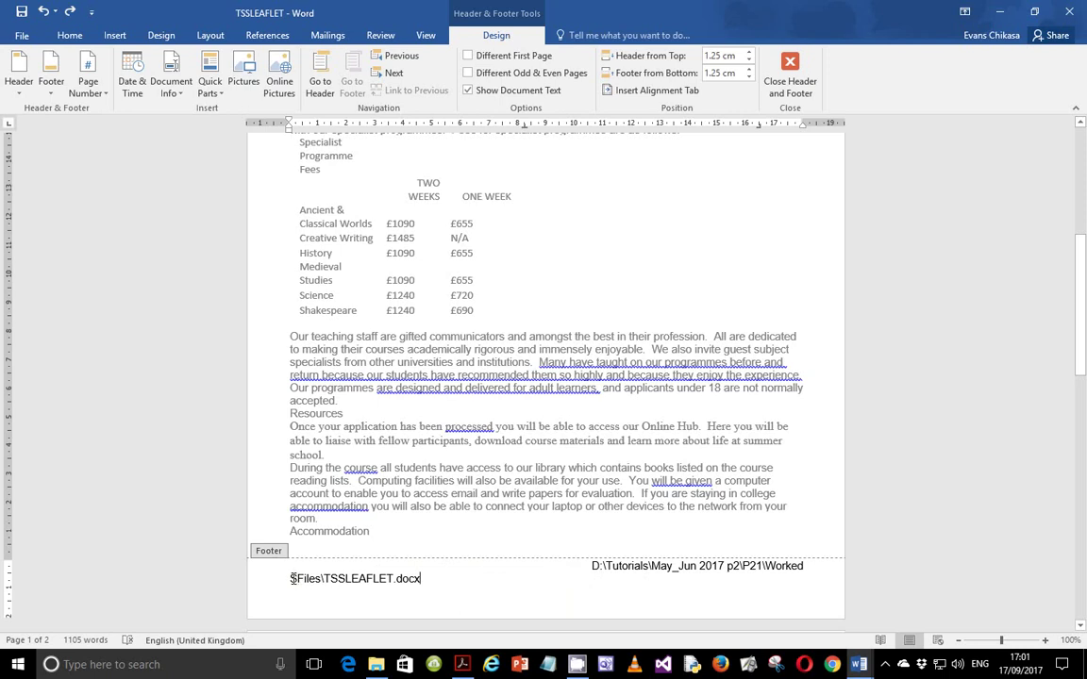
drag(291, 578, 425, 579)
click(421, 578)
- Delete the header's middle [Type here] placeholder and close header editing
scroll(512, 542, up, 1)
scroll(512, 543, up, 8)
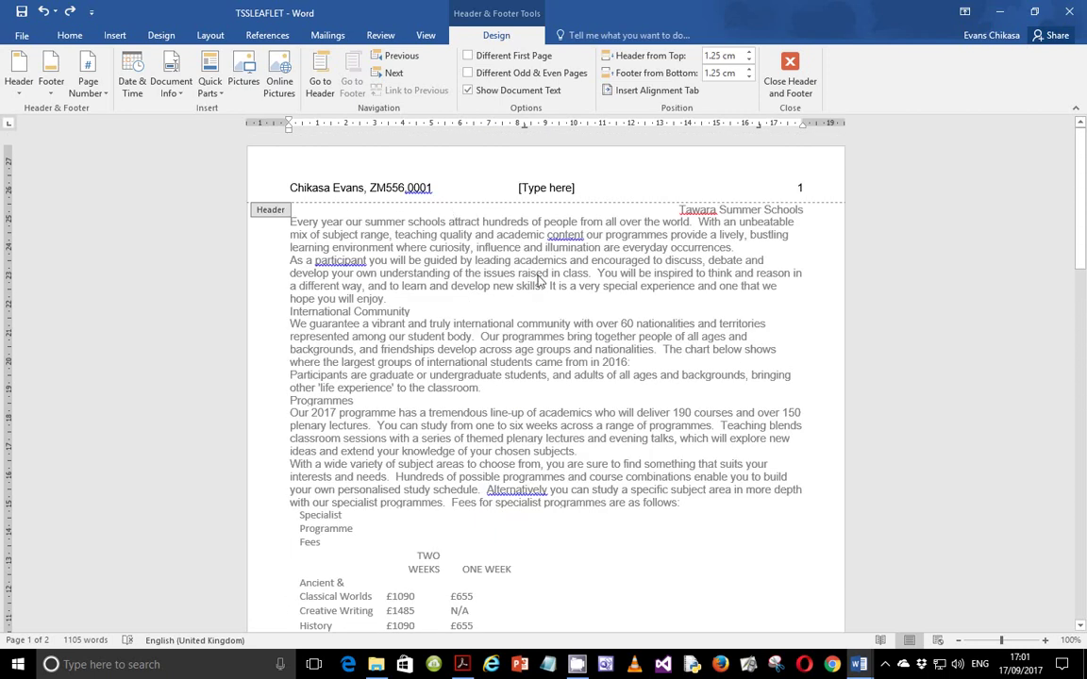
double_click(533, 311)
double_click(552, 193)
click(555, 188)
key(Delete)
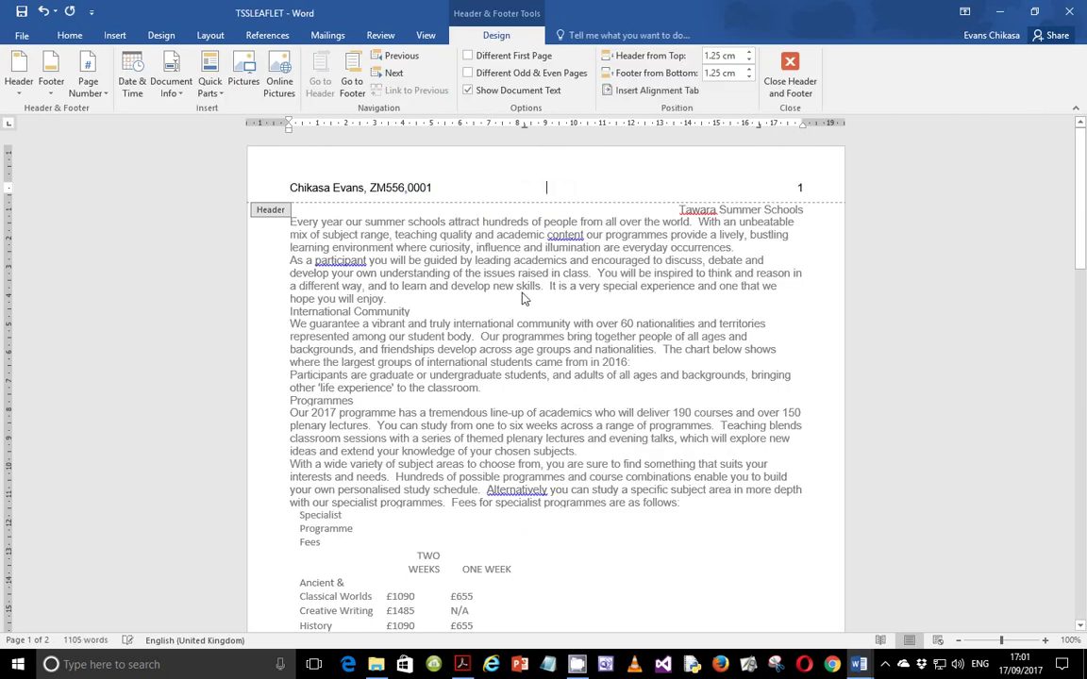
double_click(448, 299)
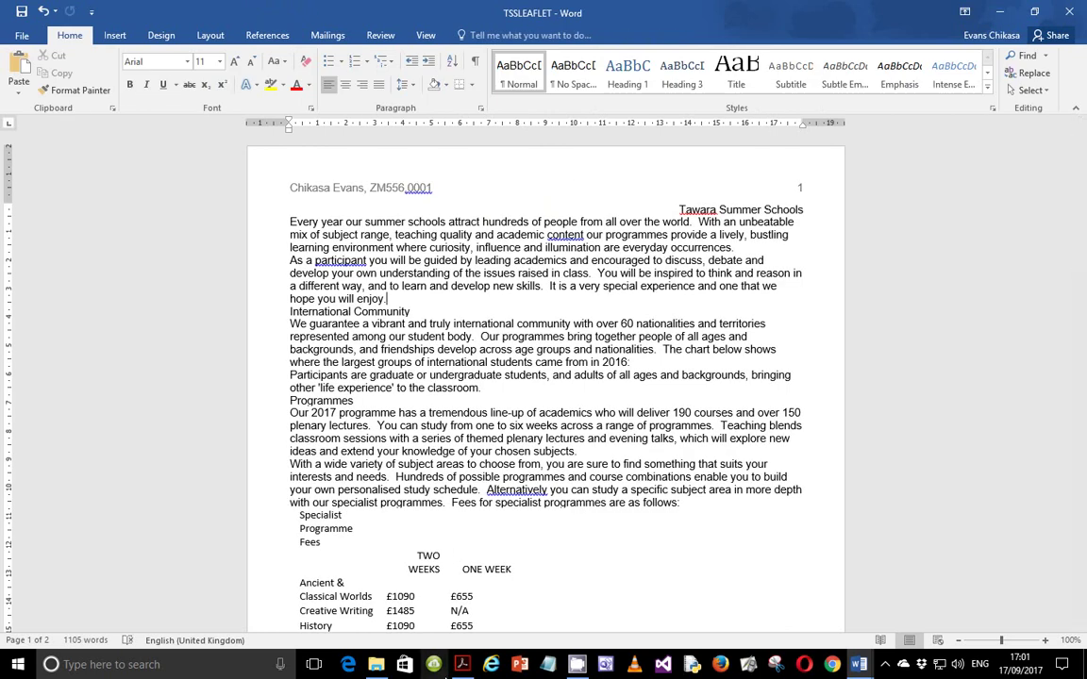
click(462, 664)
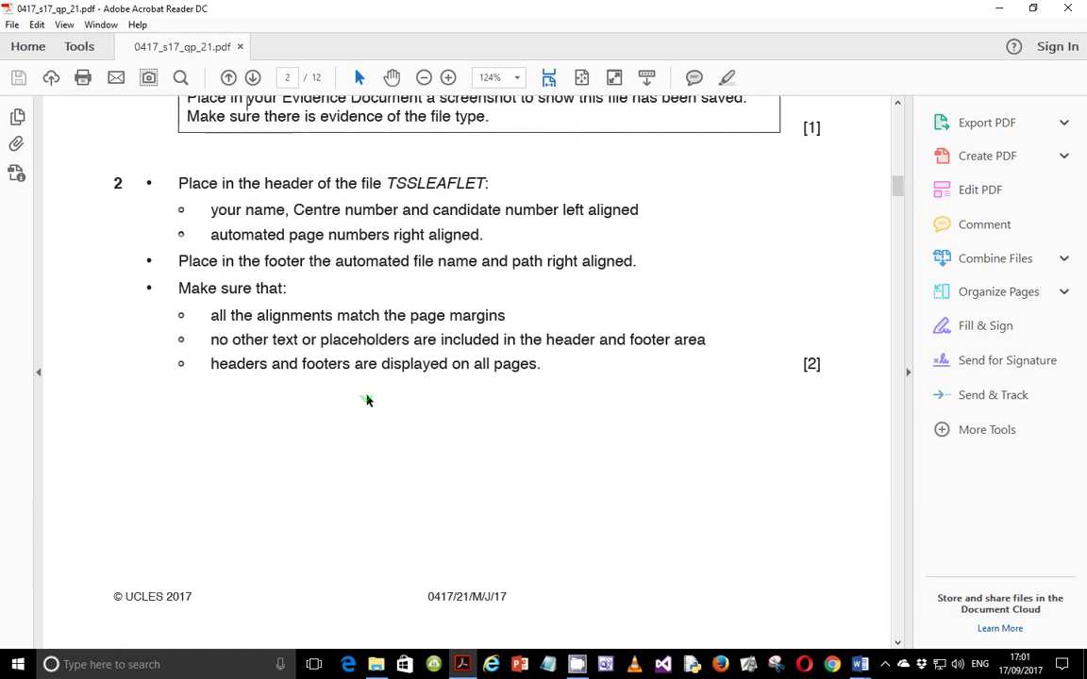
- Scroll to question 3's house style table, then open the screen recorder from the system tray
scroll(367, 399, up, 5)
scroll(367, 400, down, 15)
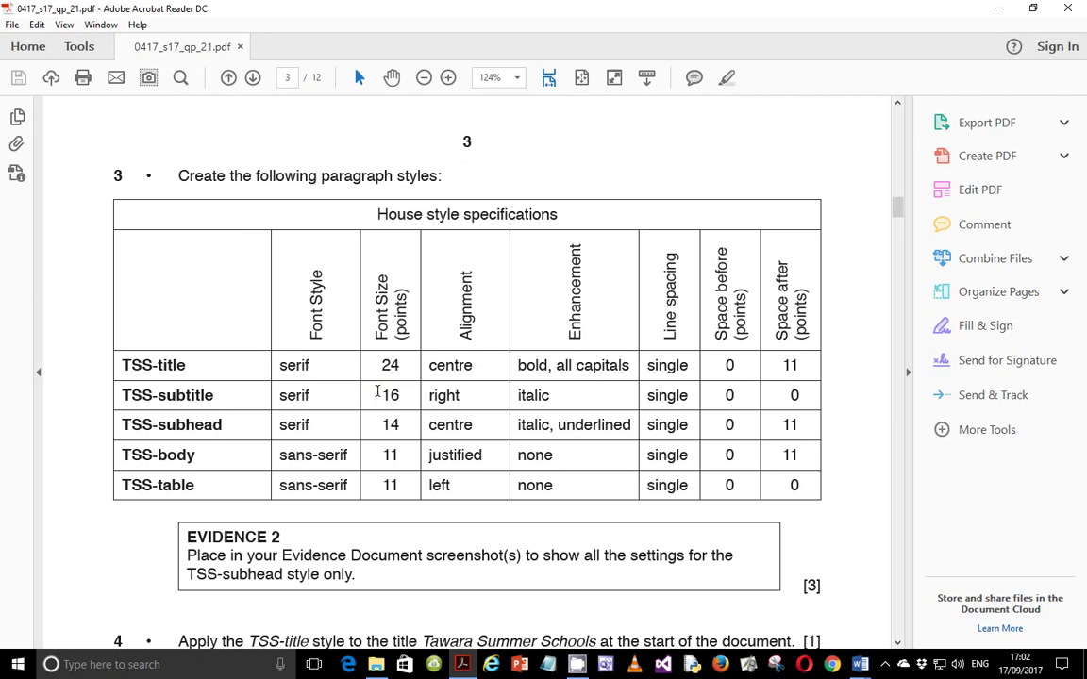
click(884, 665)
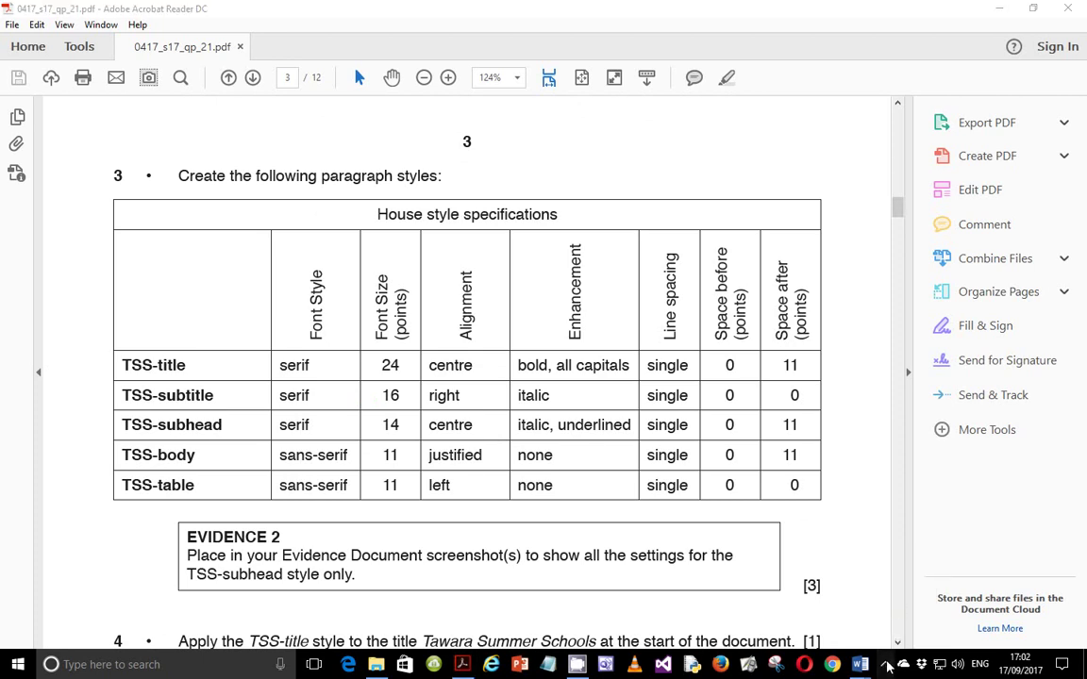
click(894, 602)
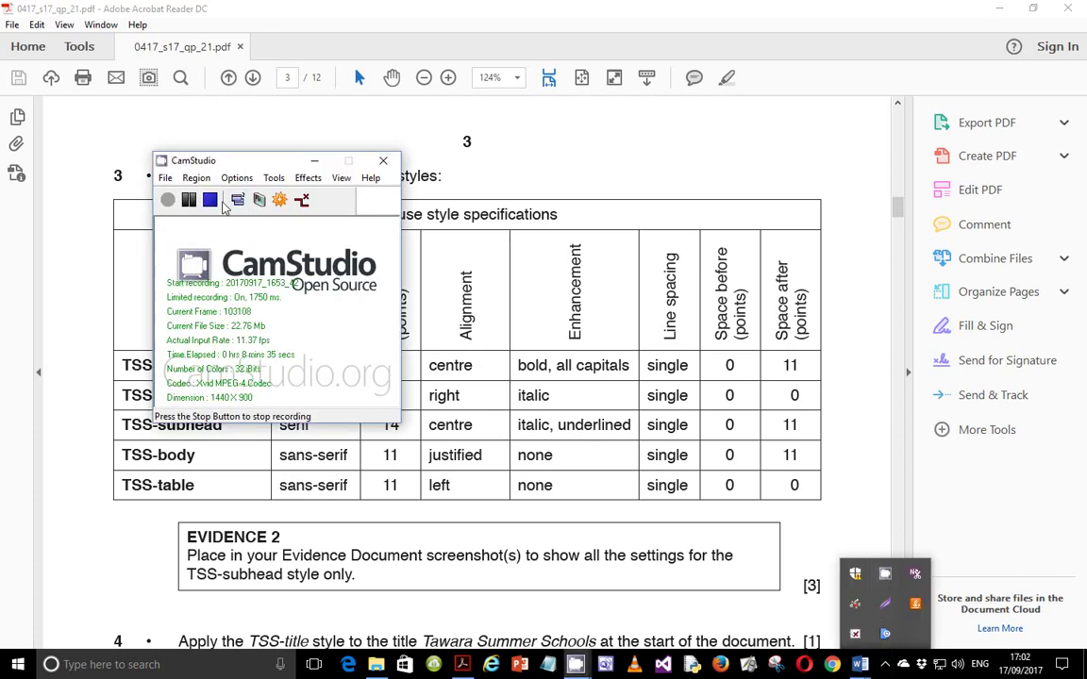